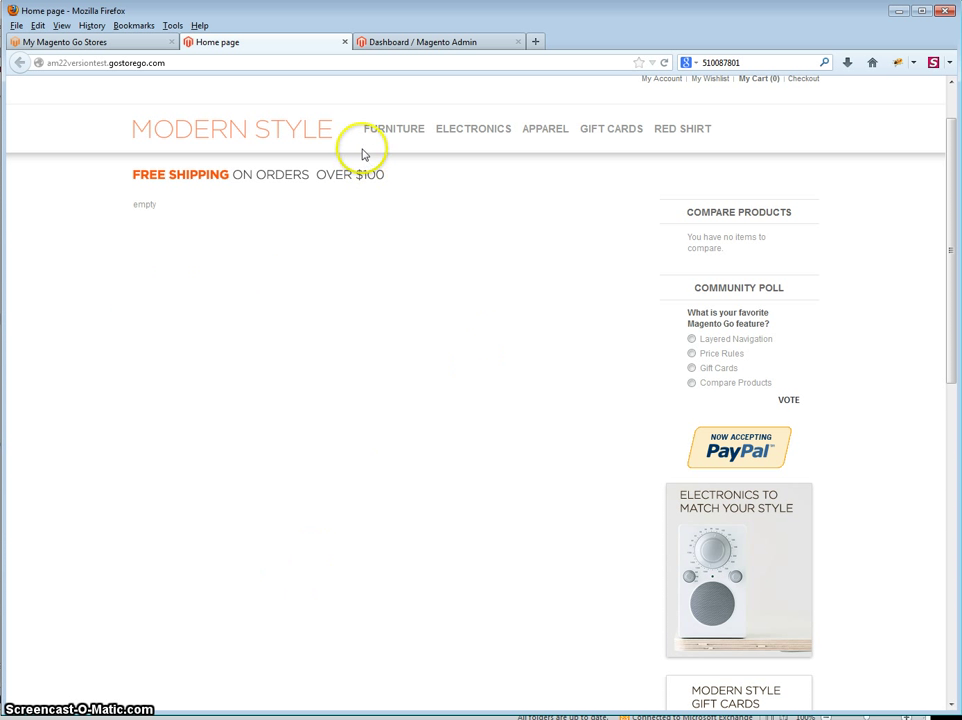
# - Go from the storefront to the admin dashboard and open CMS > Pages > Manage Content
pyautogui.click(408, 46)
pyautogui.moveTo(413, 170)
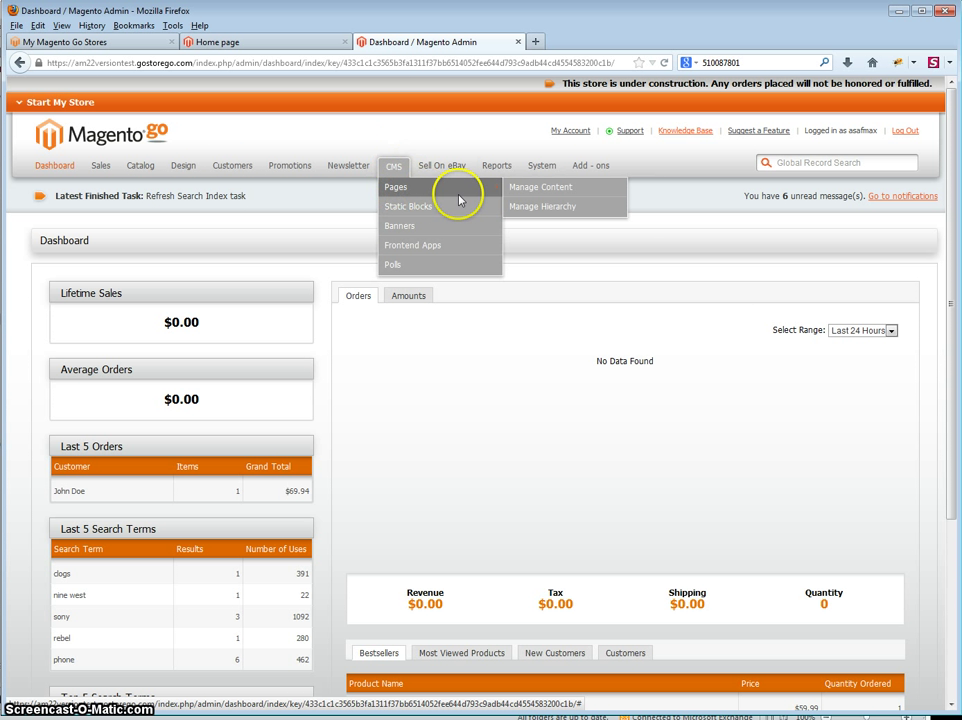
pyautogui.click(534, 192)
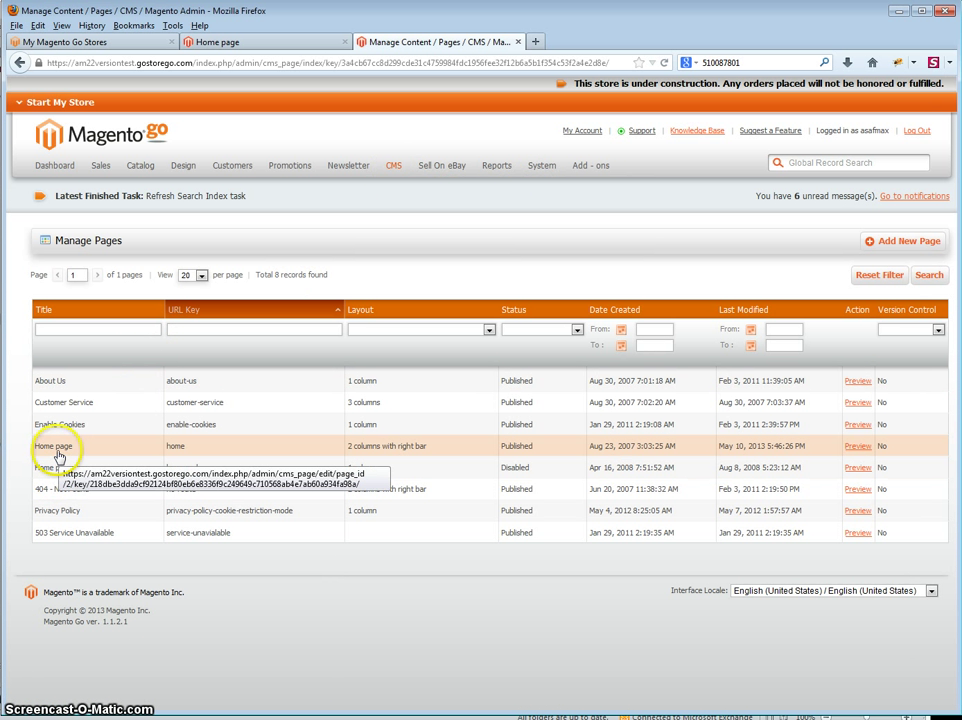
# - Open the 'Home page' CMS page and show its Content section
pyautogui.click(58, 455)
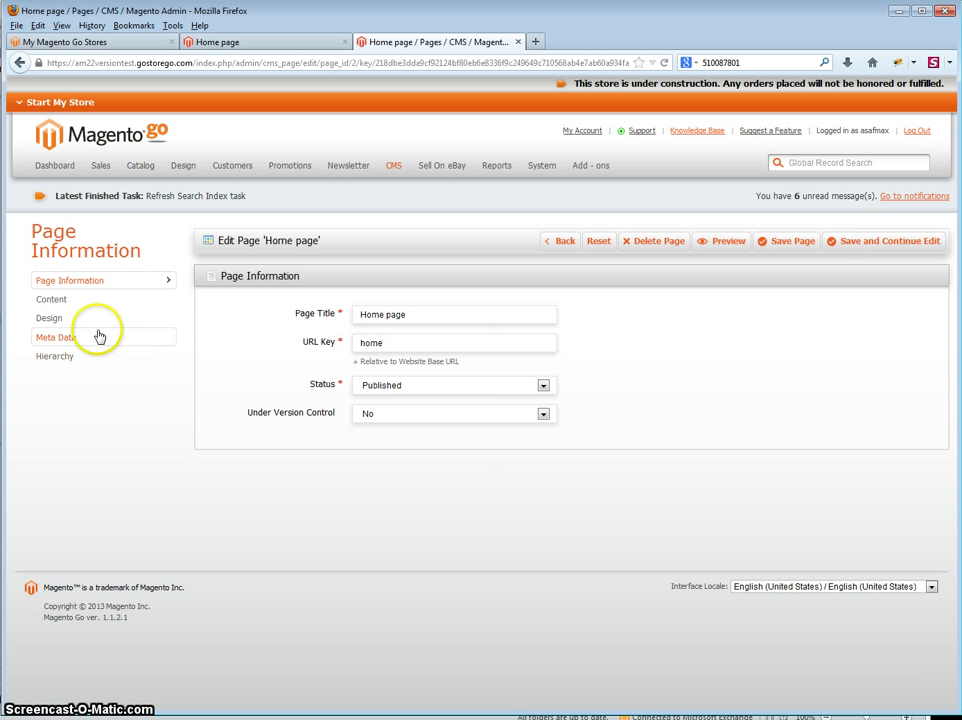
pyautogui.click(77, 304)
# - Delete the placeholder 'empty' from the Home page content and open the Insert Frontend App dialog's type list
pyautogui.click(115, 532)
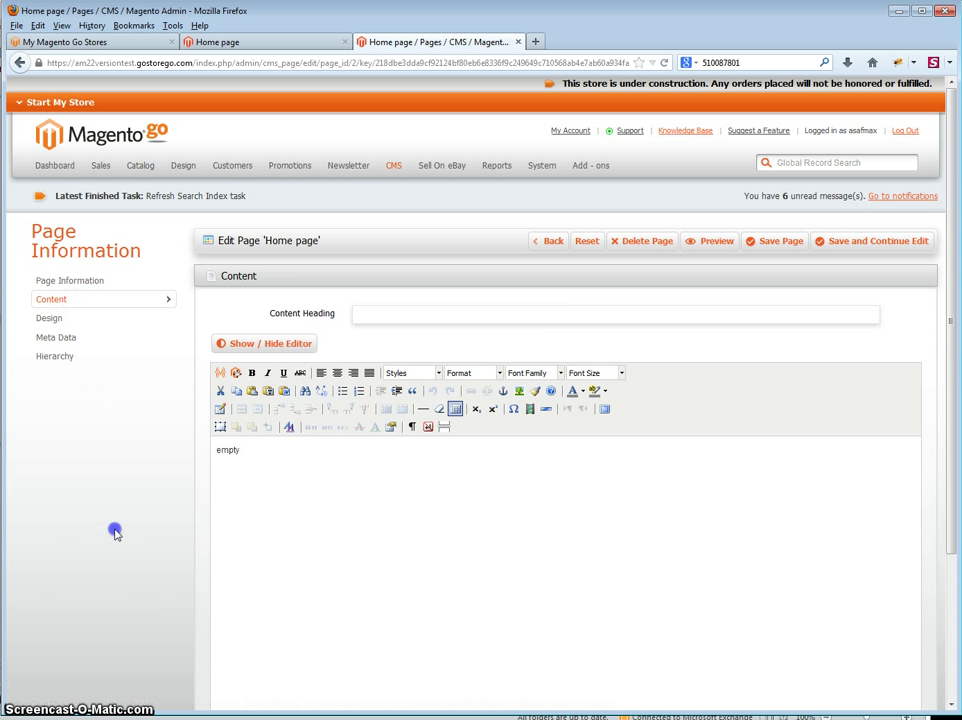
pyautogui.click(236, 503)
pyautogui.click(122, 517)
pyautogui.scroll(-2, 133, 549)
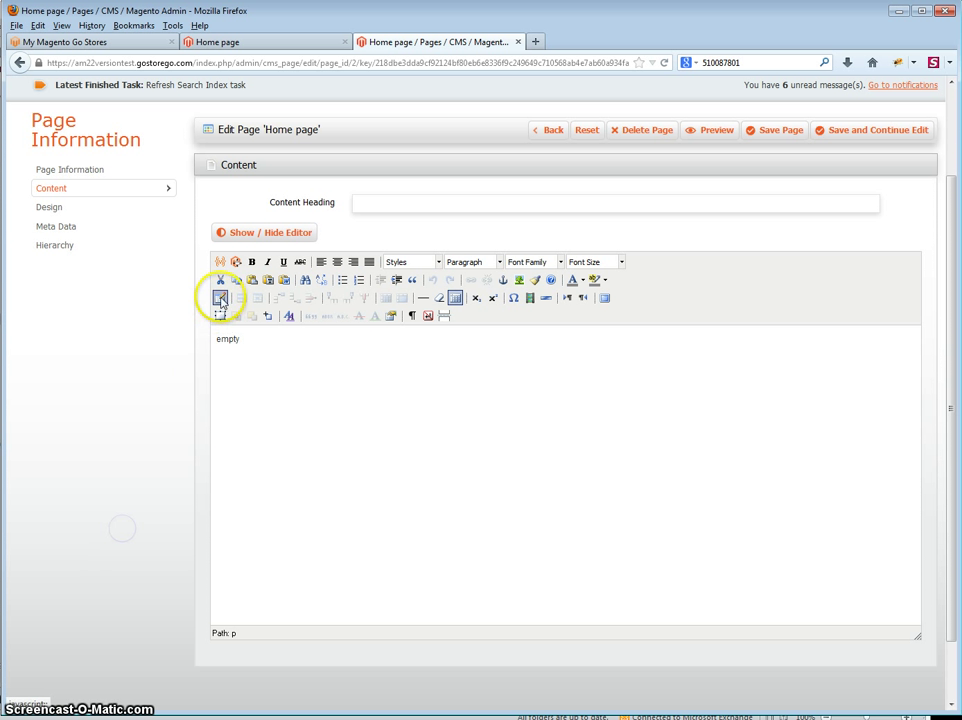
pyautogui.click(250, 368)
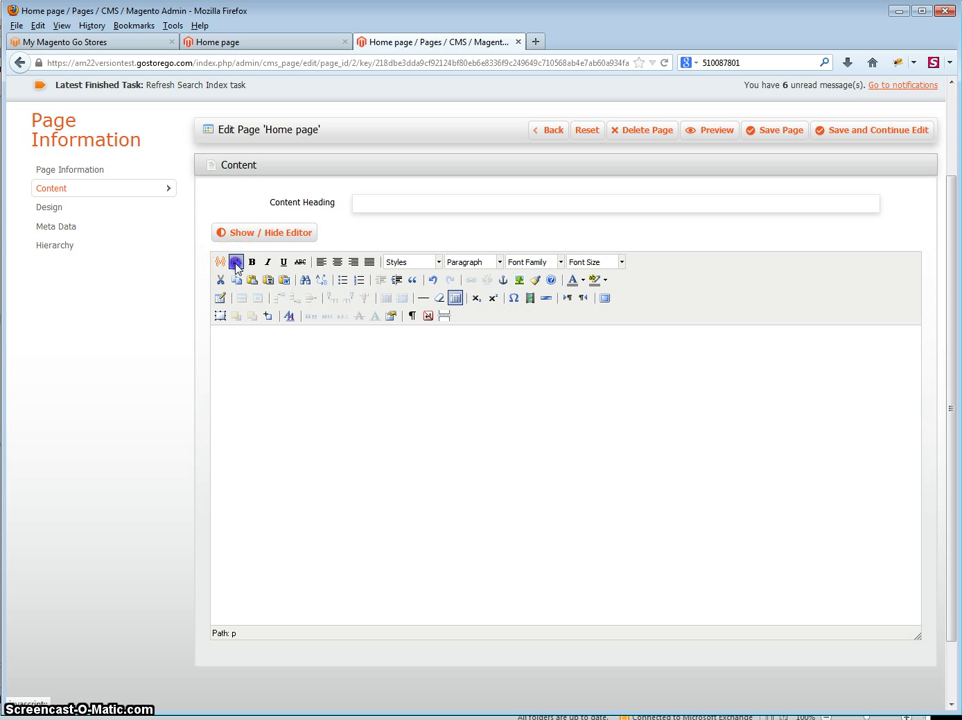
pyautogui.click(236, 263)
pyautogui.click(425, 228)
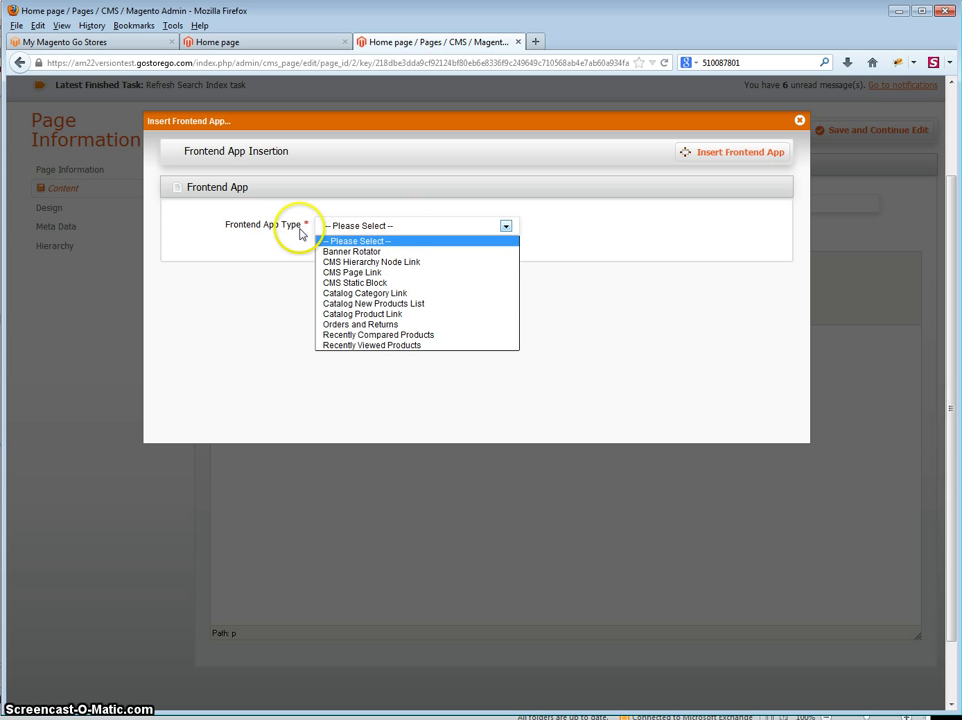
# - Choose Catalog New Products List as the app type with Display Type set to All products
pyautogui.click(387, 304)
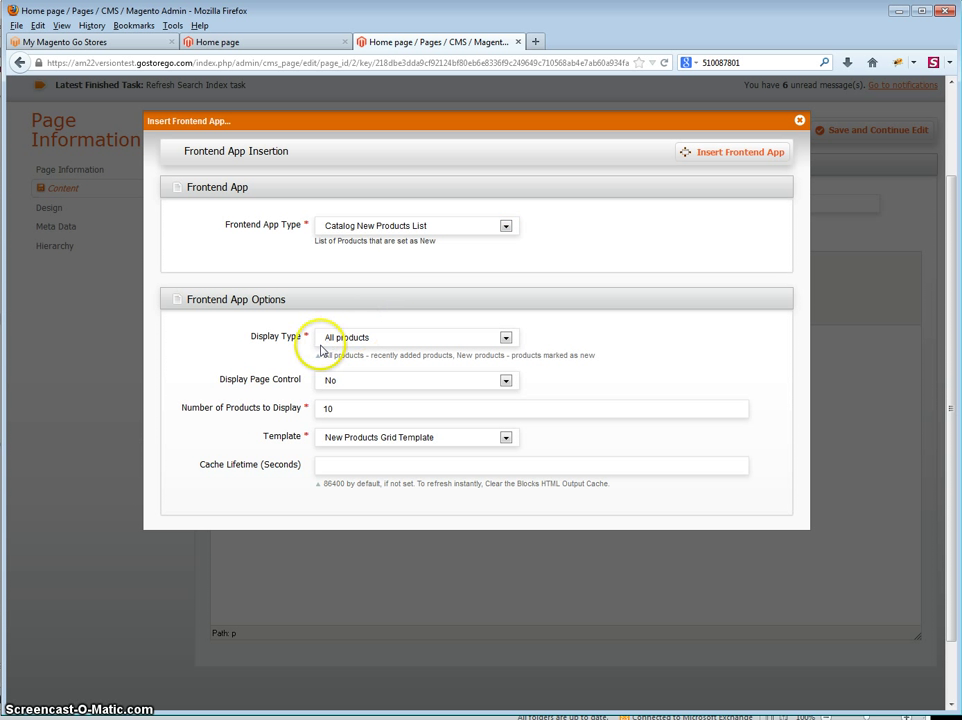
pyautogui.click(349, 342)
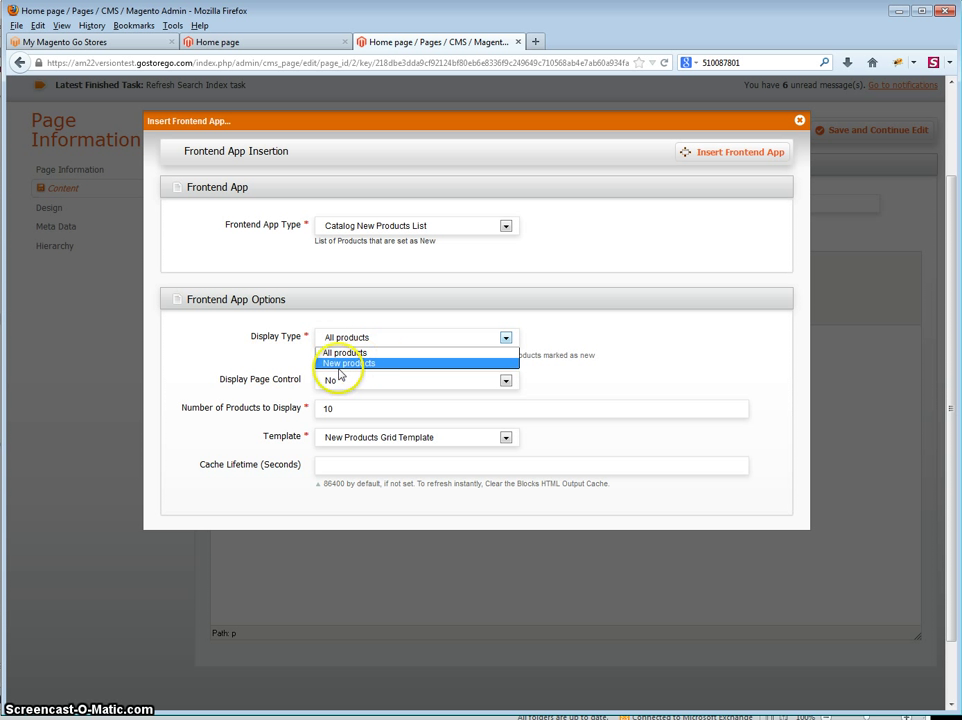
pyautogui.click(339, 364)
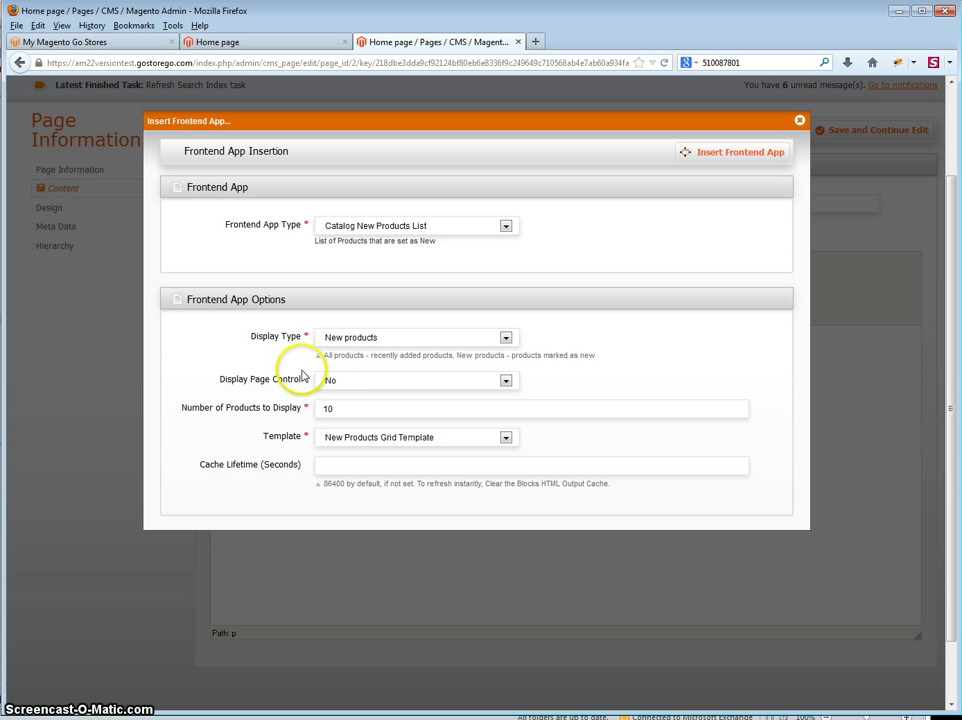
pyautogui.click(351, 342)
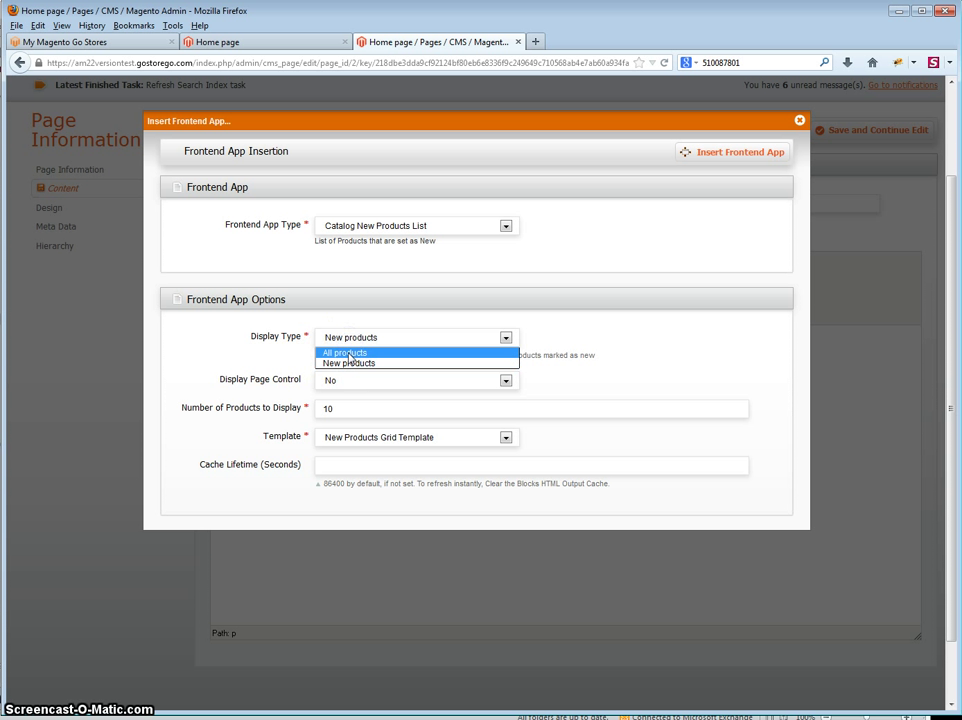
pyautogui.click(348, 353)
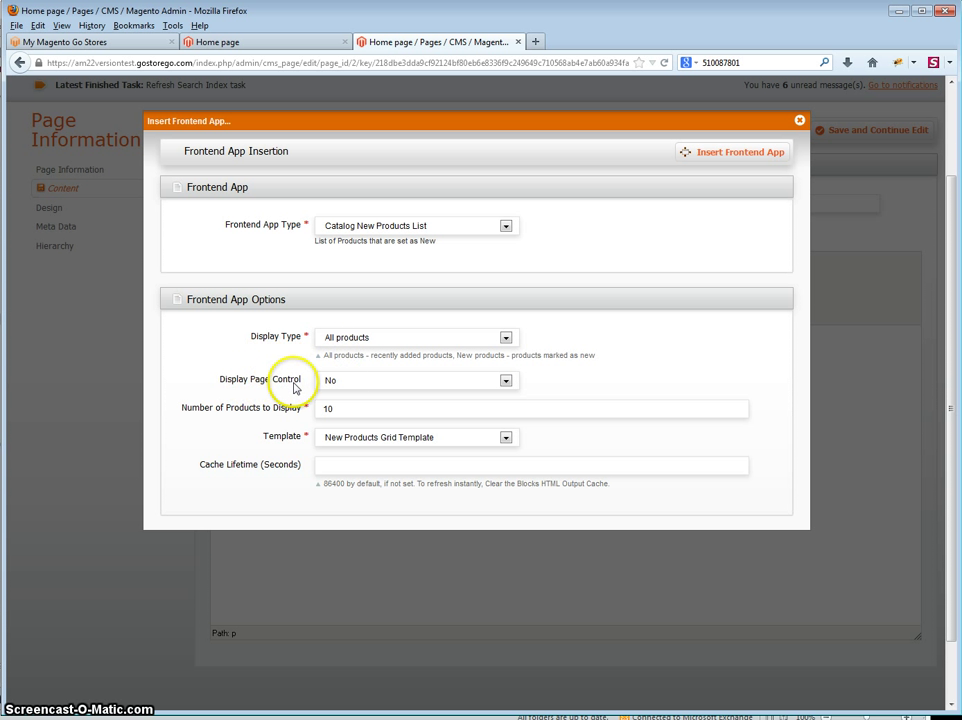
pyautogui.click(351, 381)
pyautogui.click(354, 395)
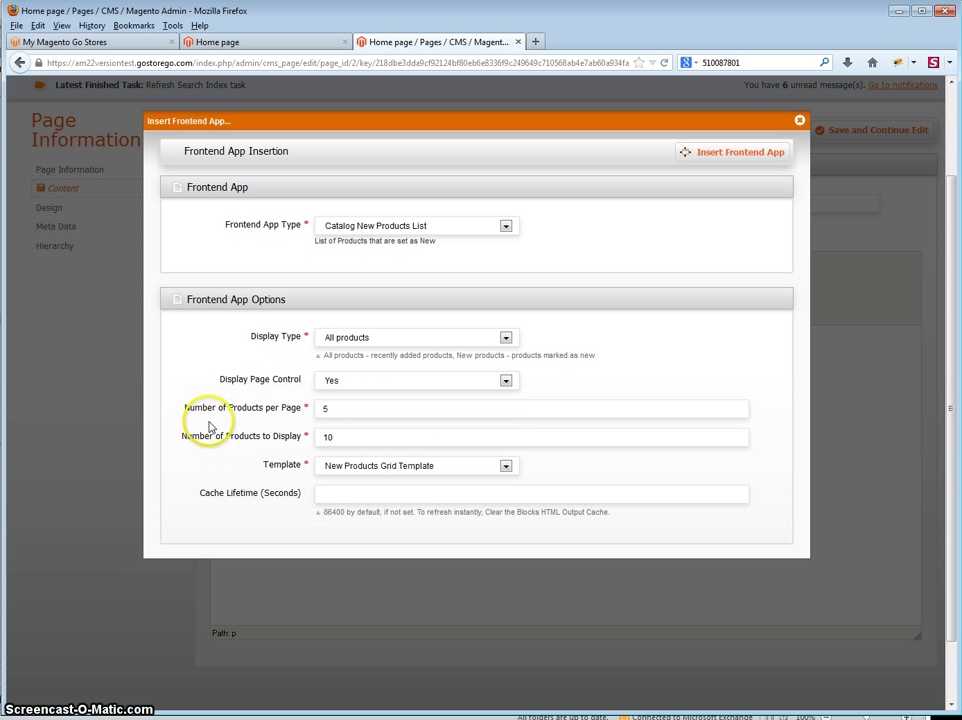
pyautogui.moveTo(335, 412); pyautogui.dragTo(306, 409)
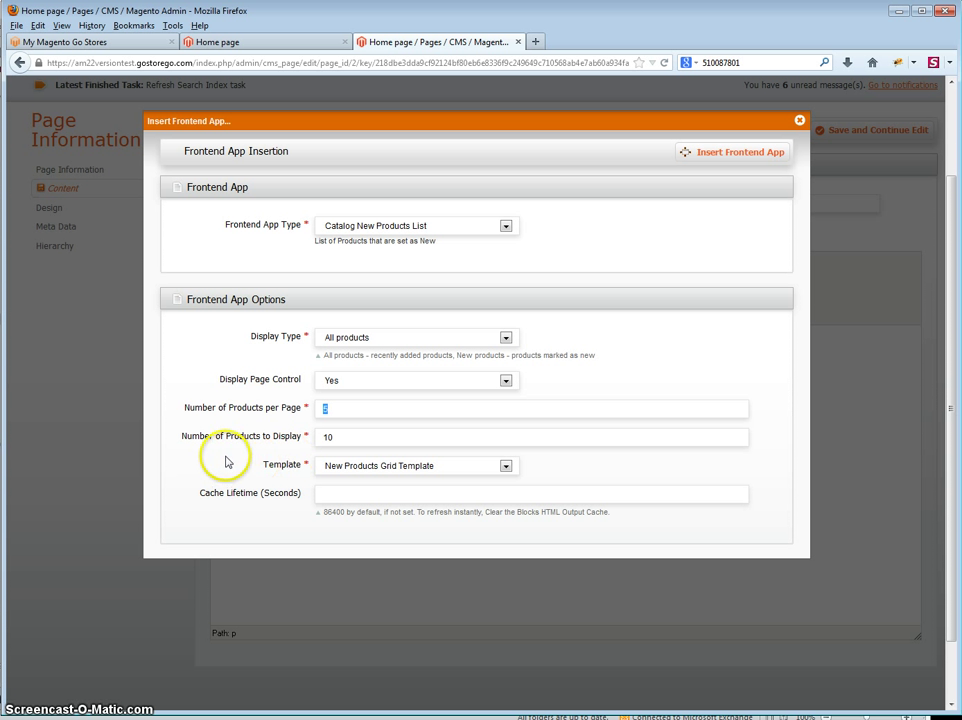
pyautogui.click(317, 446)
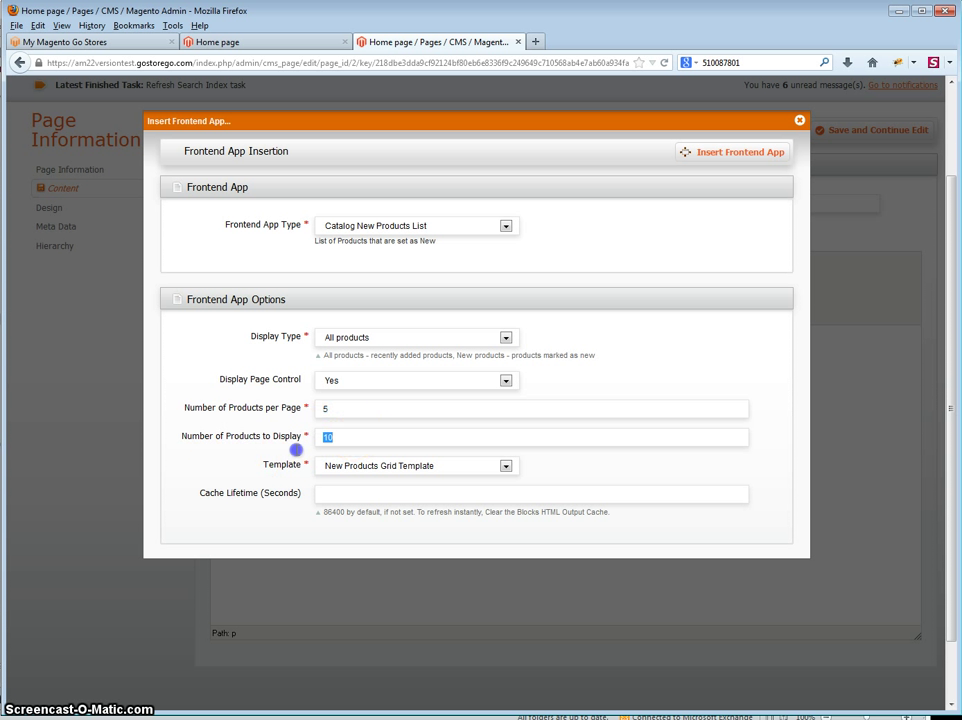
pyautogui.click(355, 386)
pyautogui.click(356, 405)
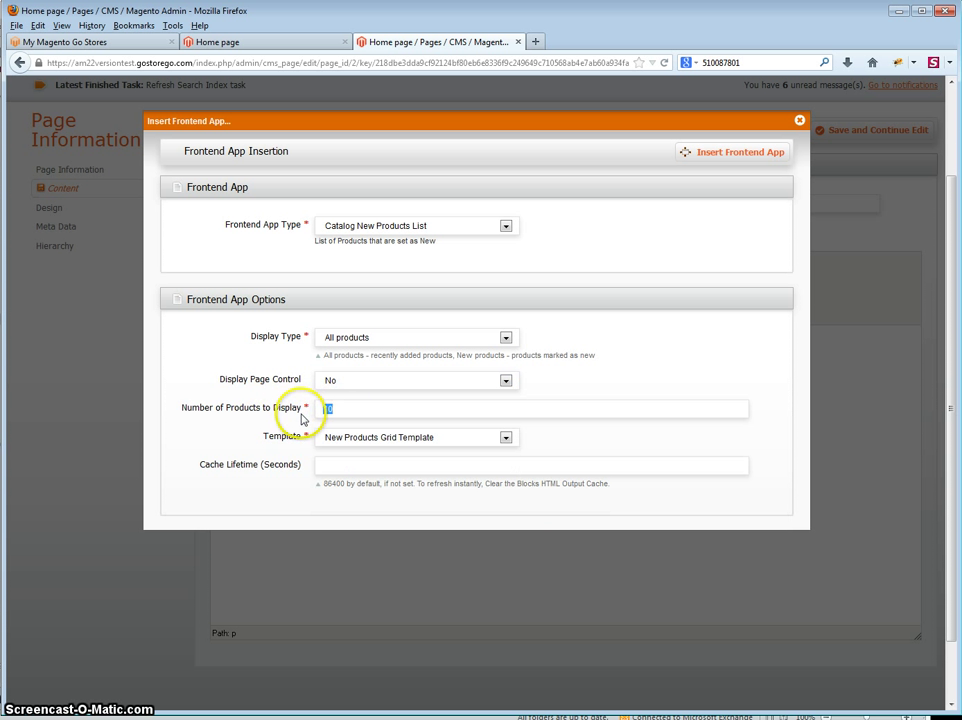
pyautogui.moveTo(346, 410); pyautogui.dragTo(312, 423)
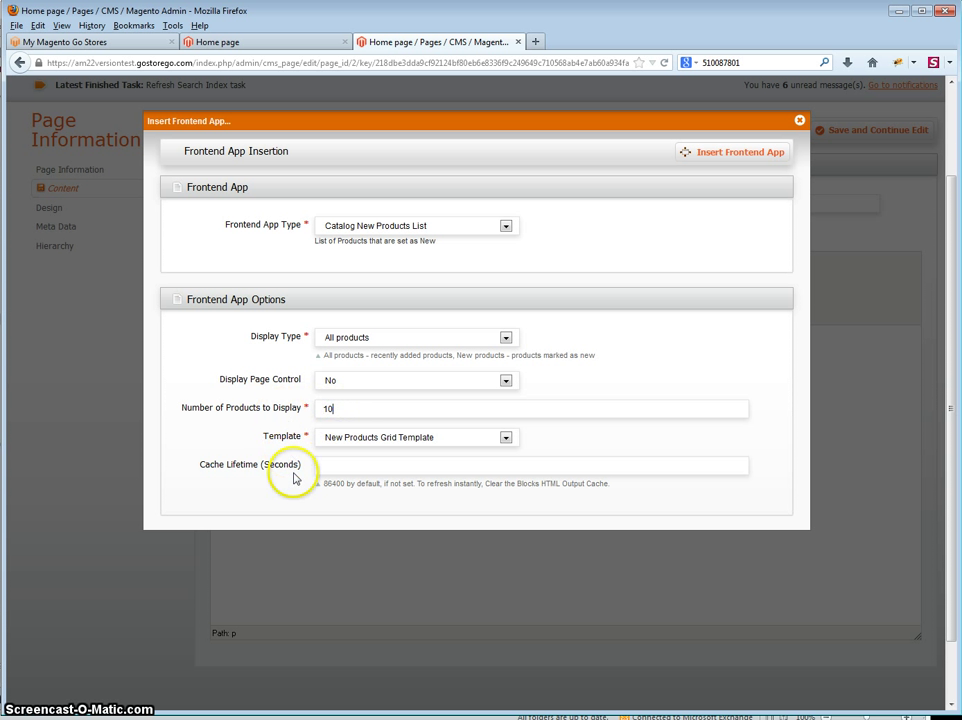
pyautogui.moveTo(340, 408); pyautogui.dragTo(273, 421)
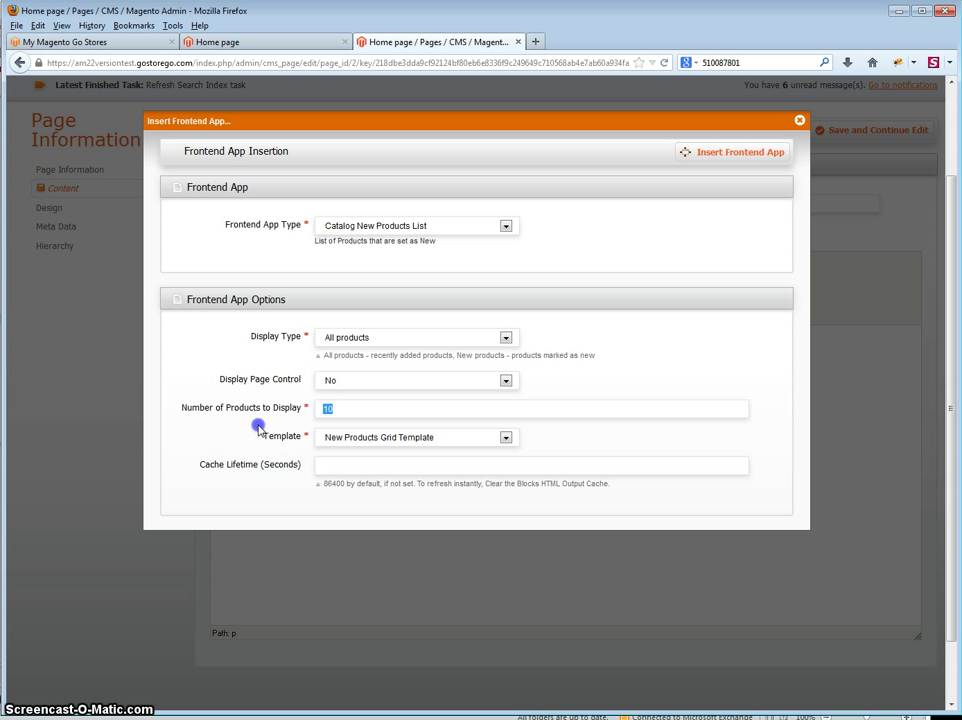
pyautogui.click(333, 415)
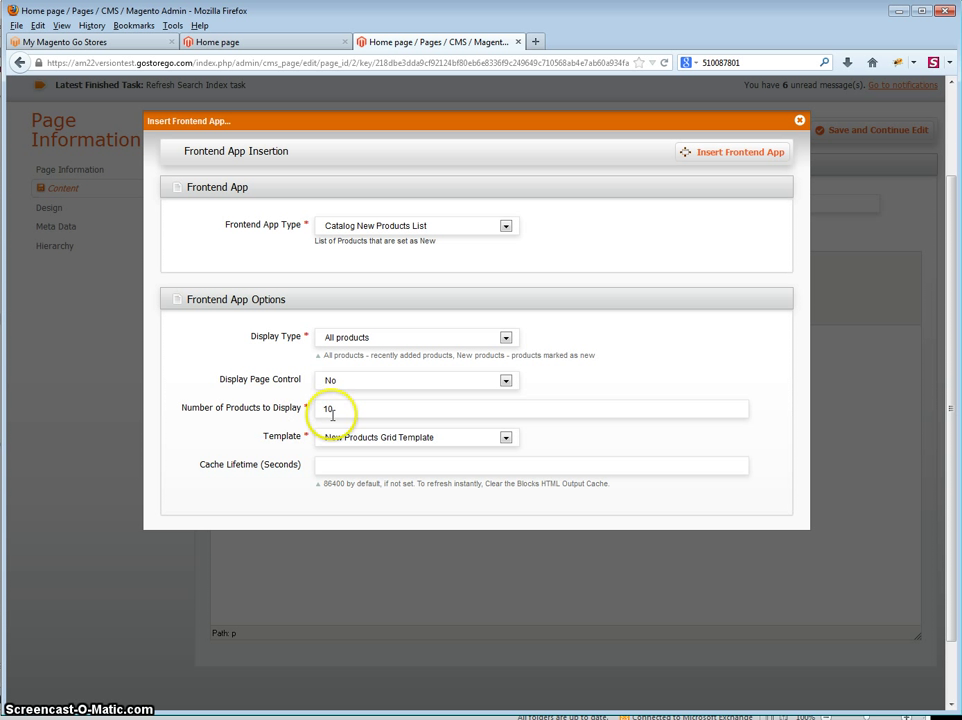
pyautogui.doubleClick(333, 413)
pyautogui.click(337, 414)
pyautogui.click(316, 412)
pyautogui.click(243, 427)
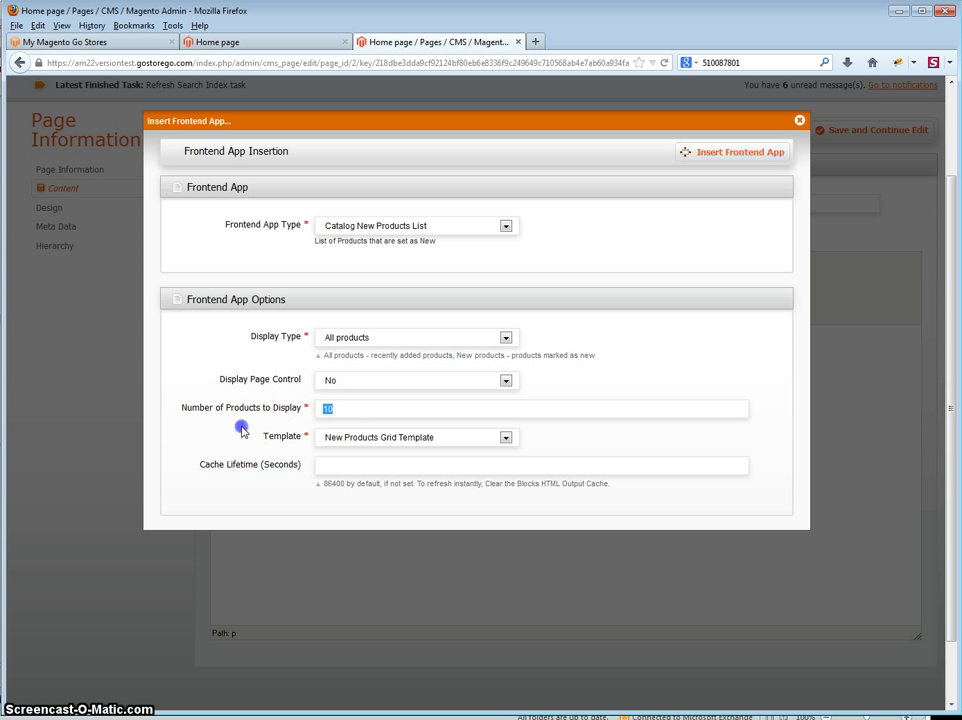
pyautogui.click(378, 440)
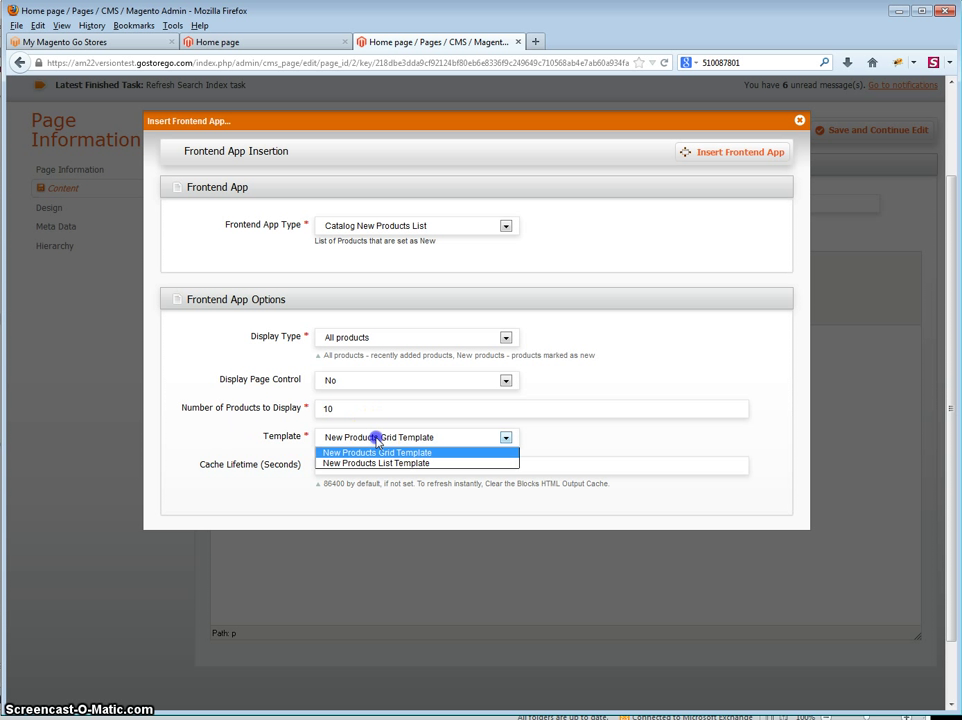
pyautogui.click(437, 453)
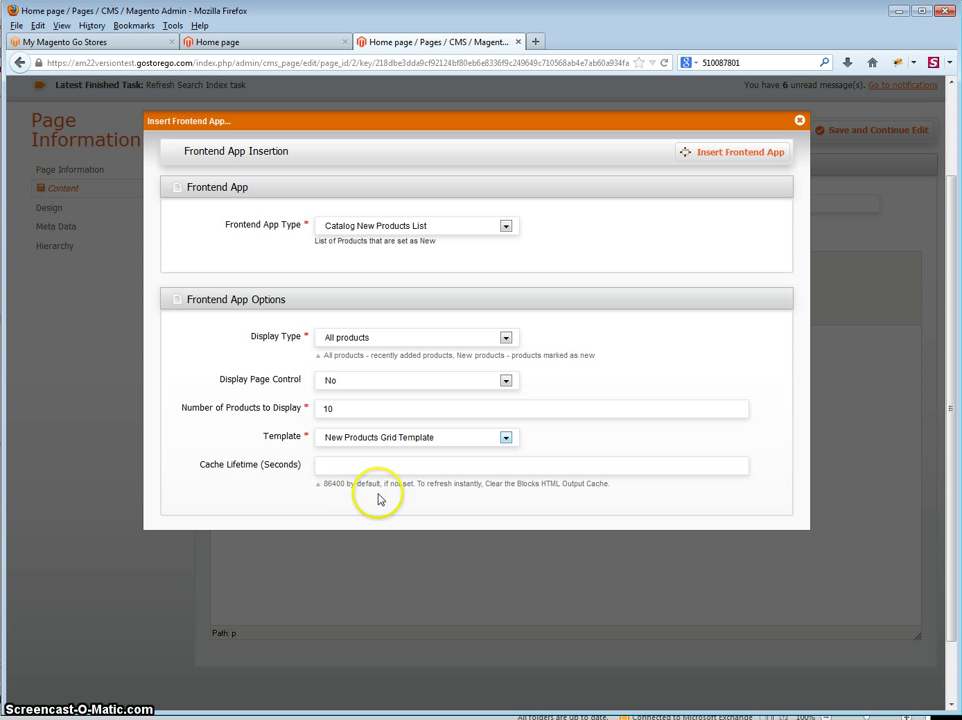
pyautogui.click(330, 464)
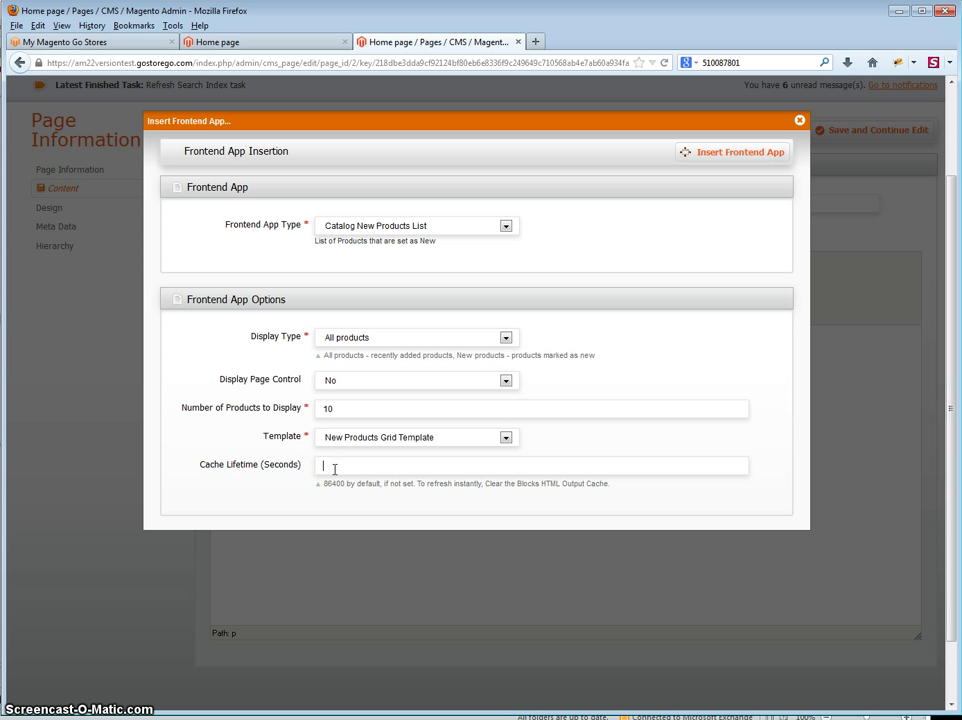
pyautogui.click(335, 484)
pyautogui.click(610, 371)
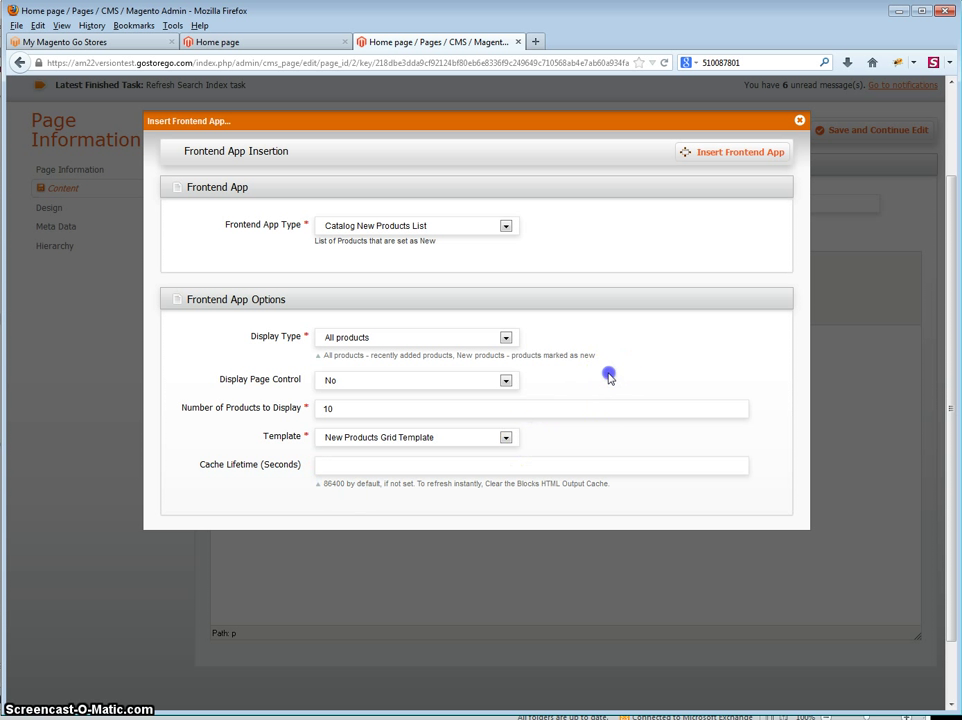
# - Insert the Catalog New Products List widget into the Home page and save the page
pyautogui.click(718, 160)
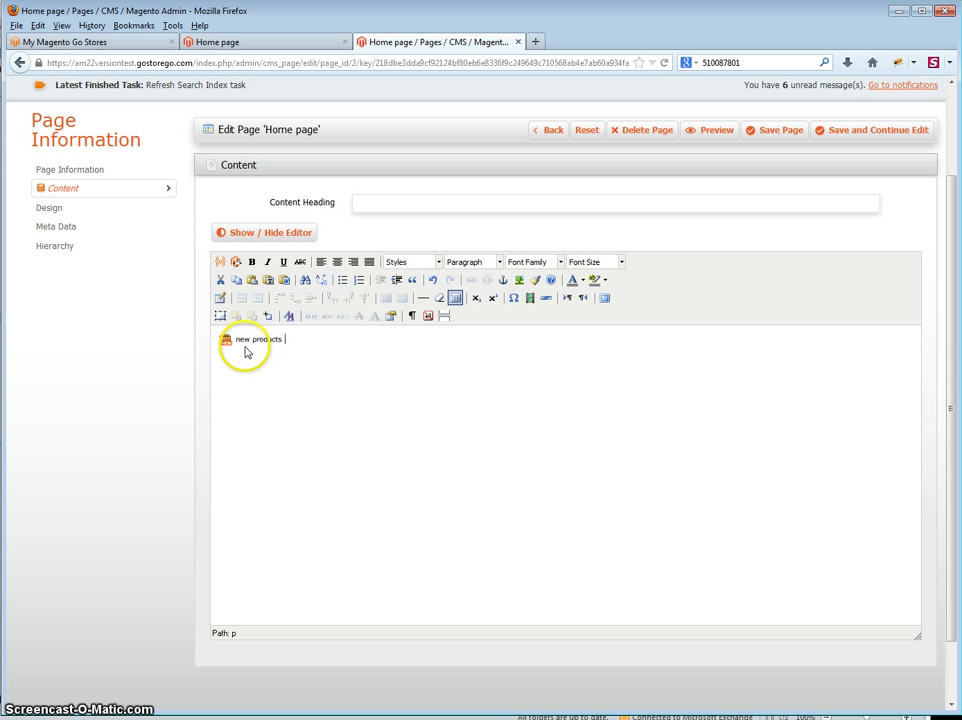
pyautogui.click(245, 342)
pyautogui.click(292, 435)
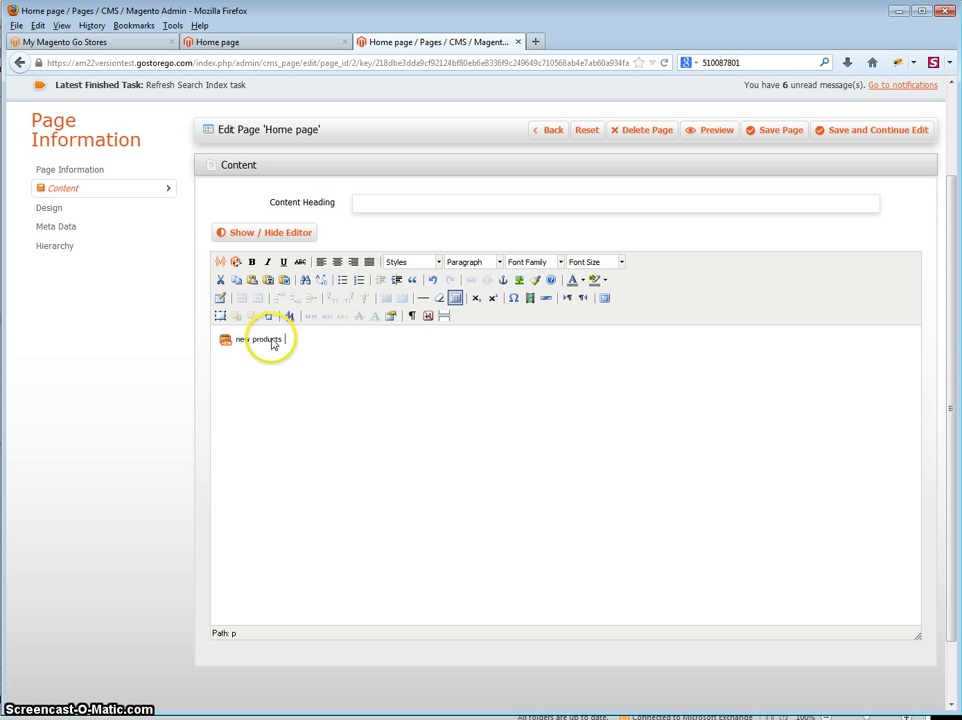
pyautogui.click(868, 141)
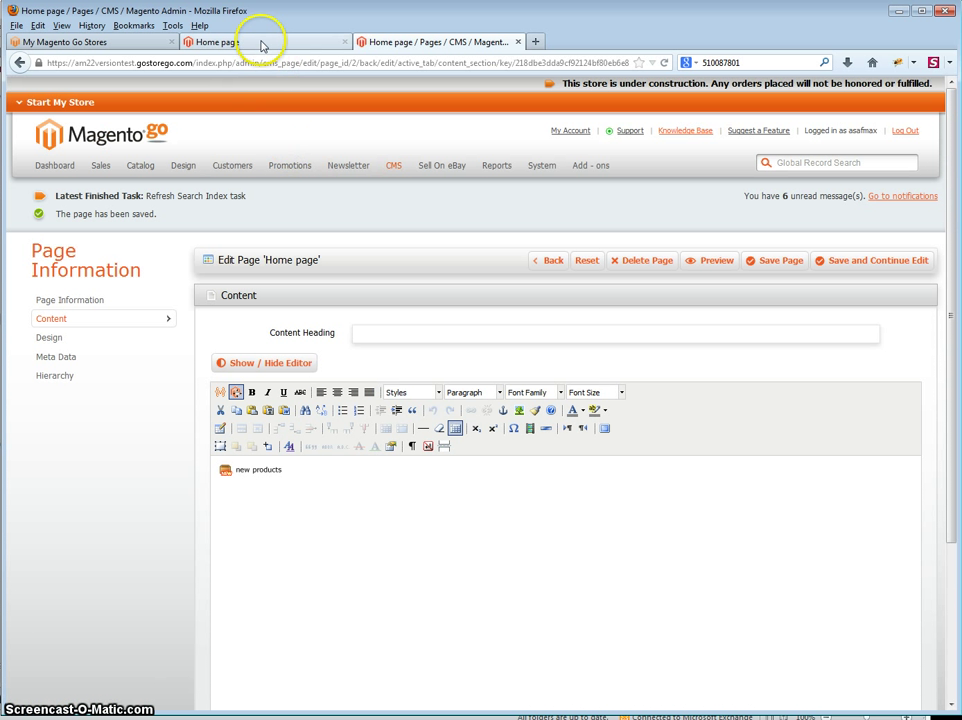
# - Reload the storefront home page and review its unpaginated ten-item New Products grid
pyautogui.click(262, 43)
pyautogui.click(665, 62)
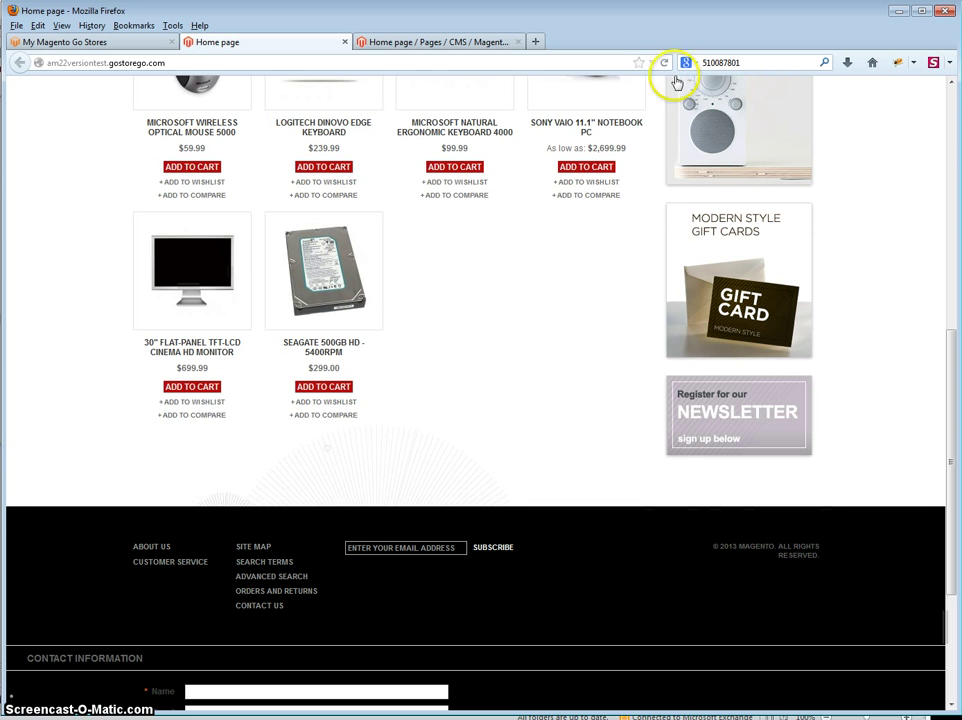
pyautogui.click(556, 315)
pyautogui.scroll(8, 535, 275)
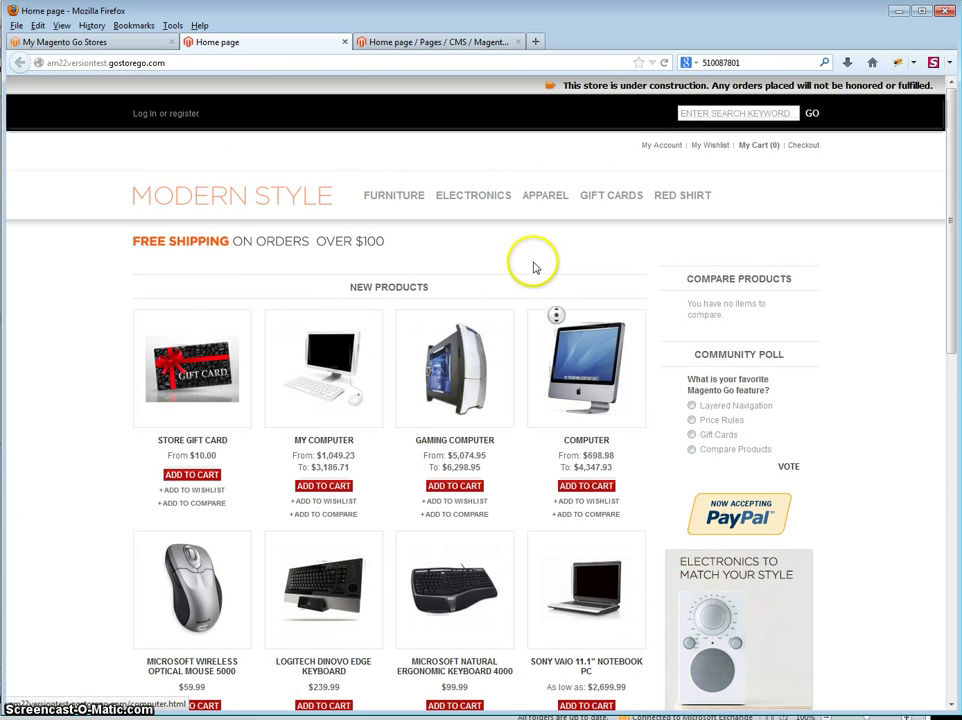
pyautogui.scroll(-2, 530, 347)
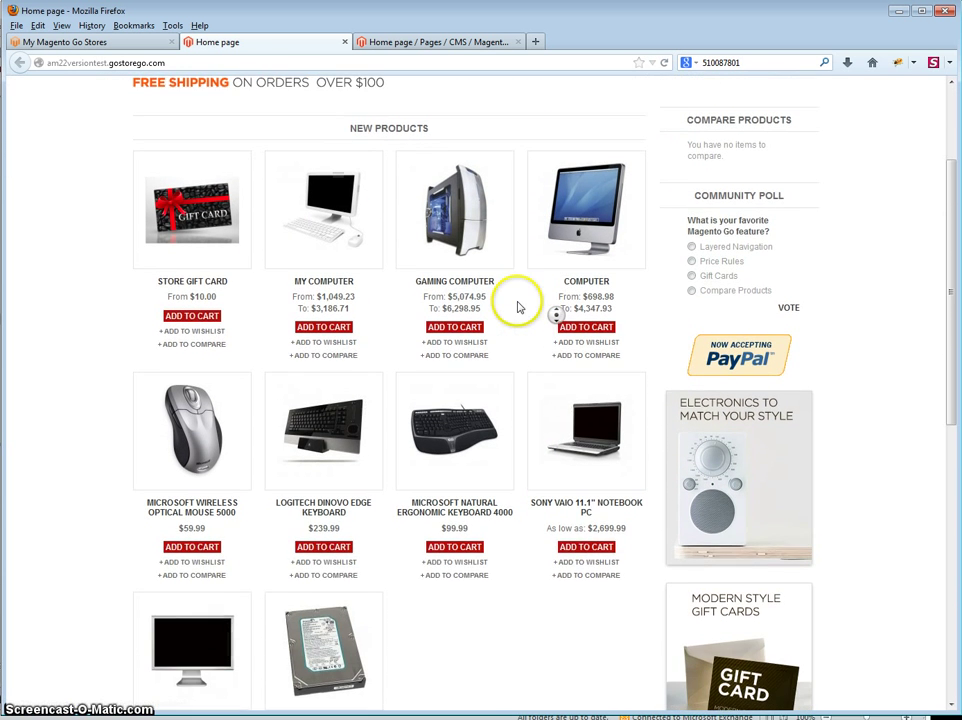
pyautogui.scroll(-1, 528, 347)
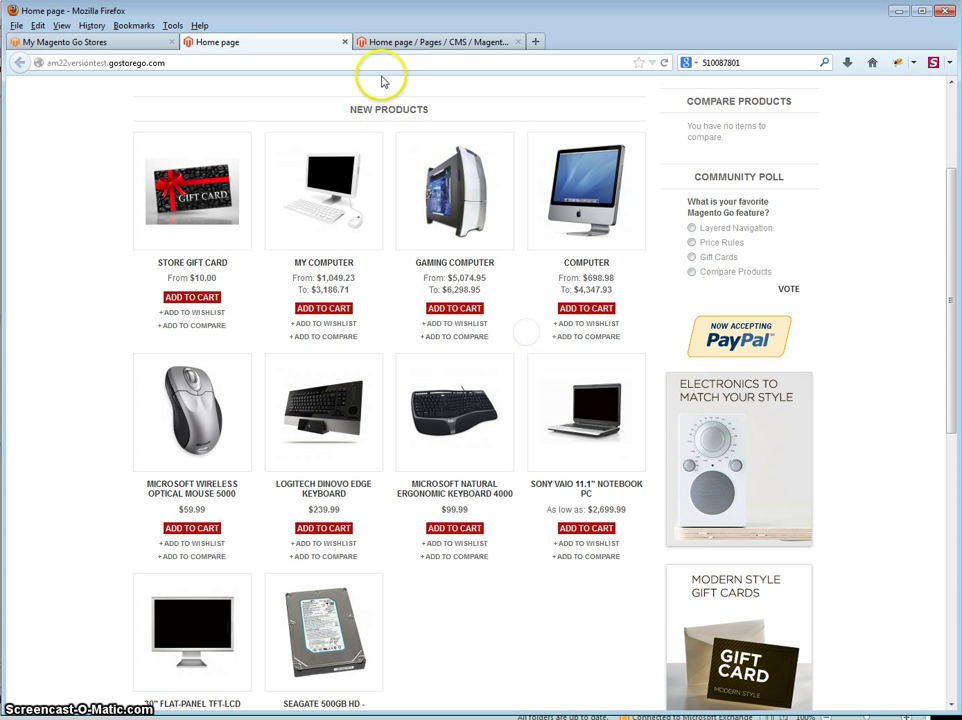
# - Hide the WYSIWYG editor and delete the raw new products widget code from the Home page content
pyautogui.click(370, 42)
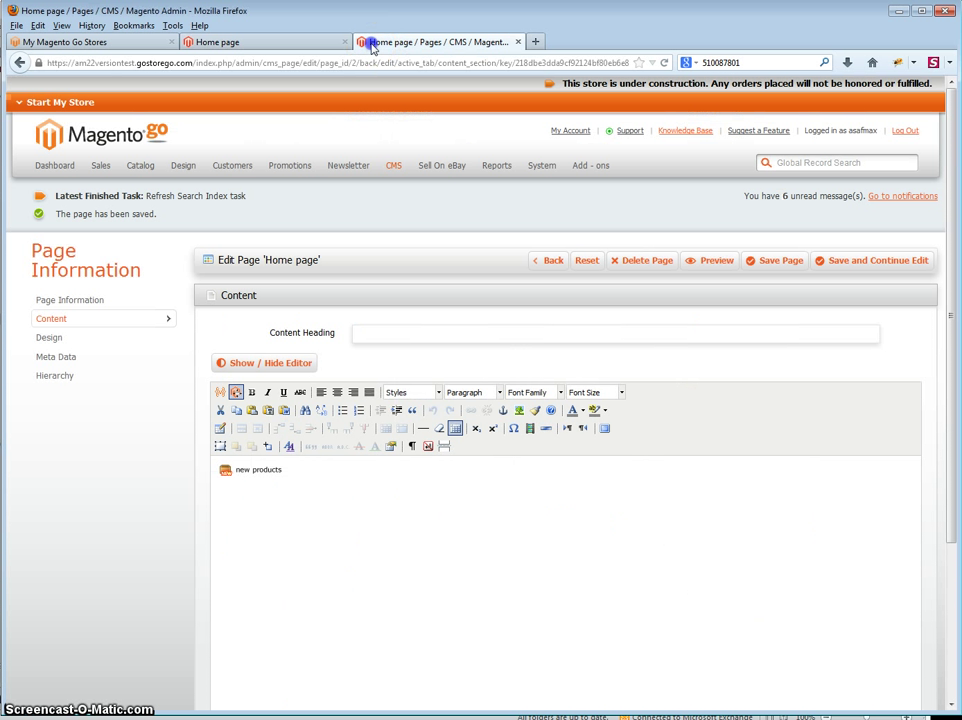
pyautogui.click(255, 503)
pyautogui.click(148, 403)
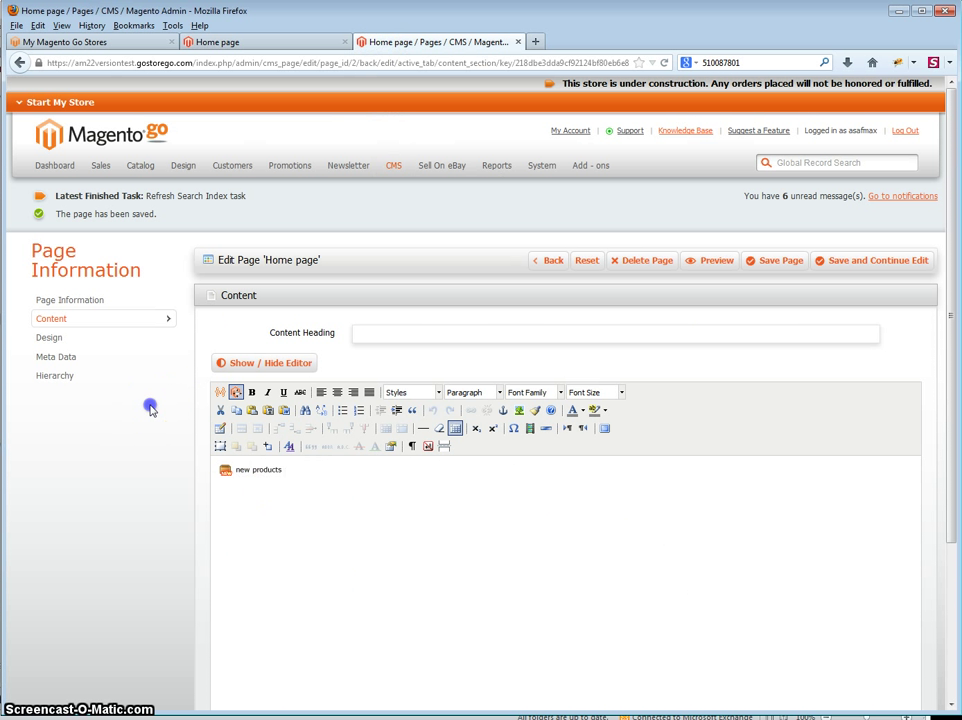
pyautogui.click(265, 363)
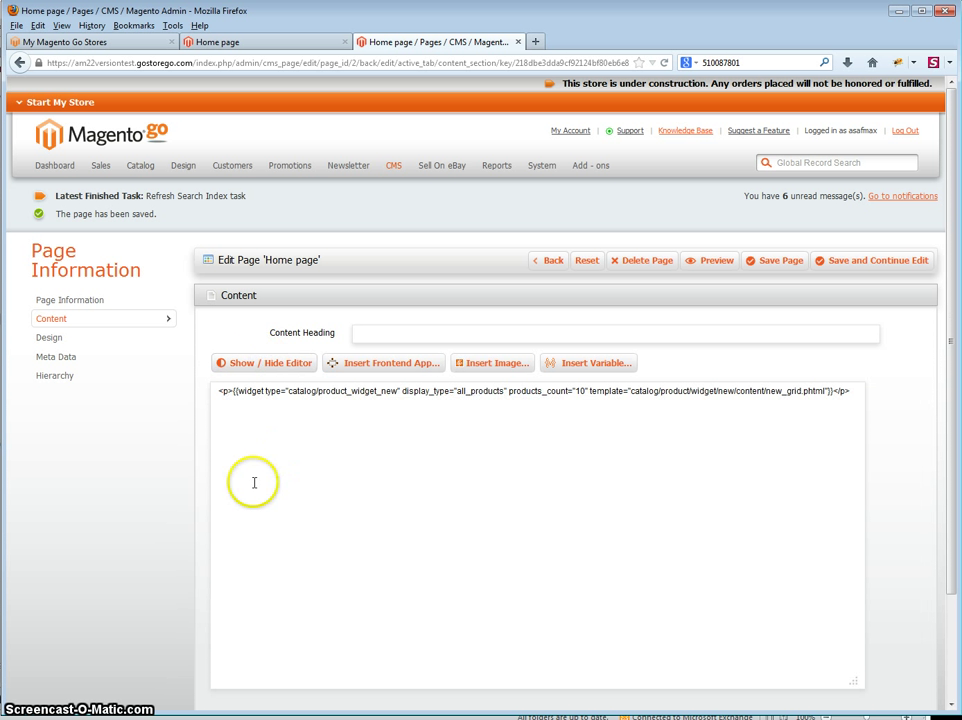
pyautogui.moveTo(213, 392); pyautogui.dragTo(918, 449)
pyautogui.moveTo(853, 451); pyautogui.dragTo(50, 568)
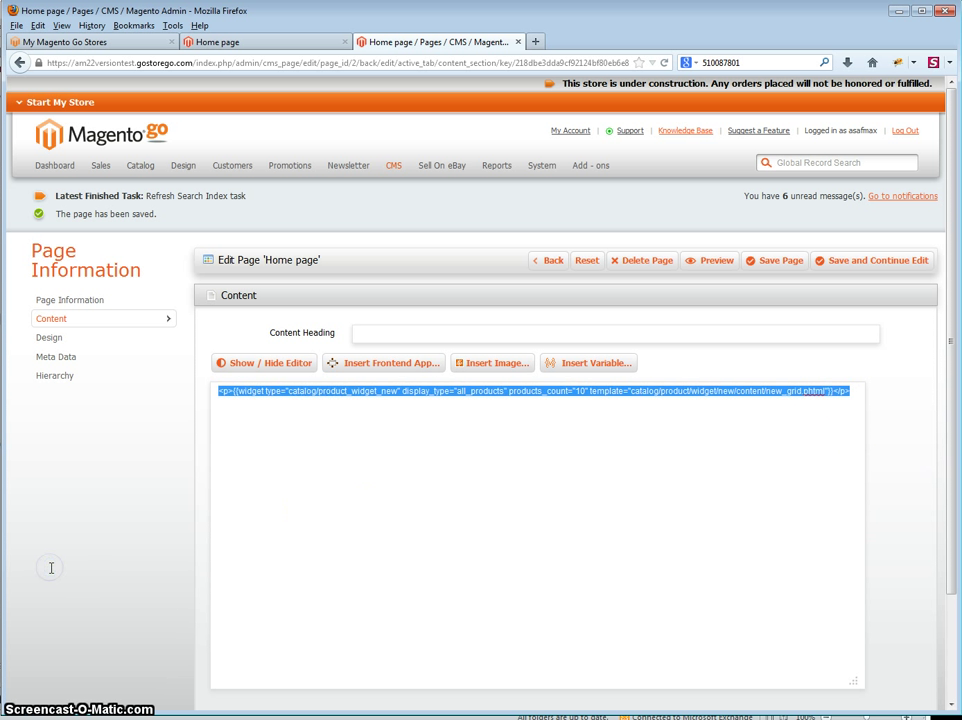
pyautogui.press('Delete')
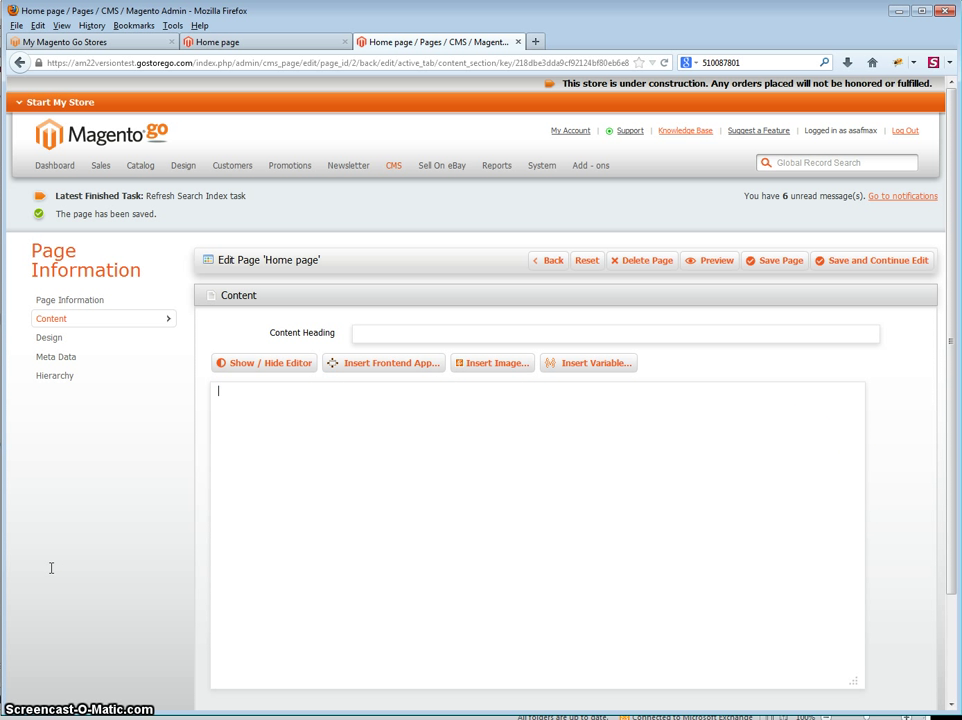
pyautogui.click(313, 535)
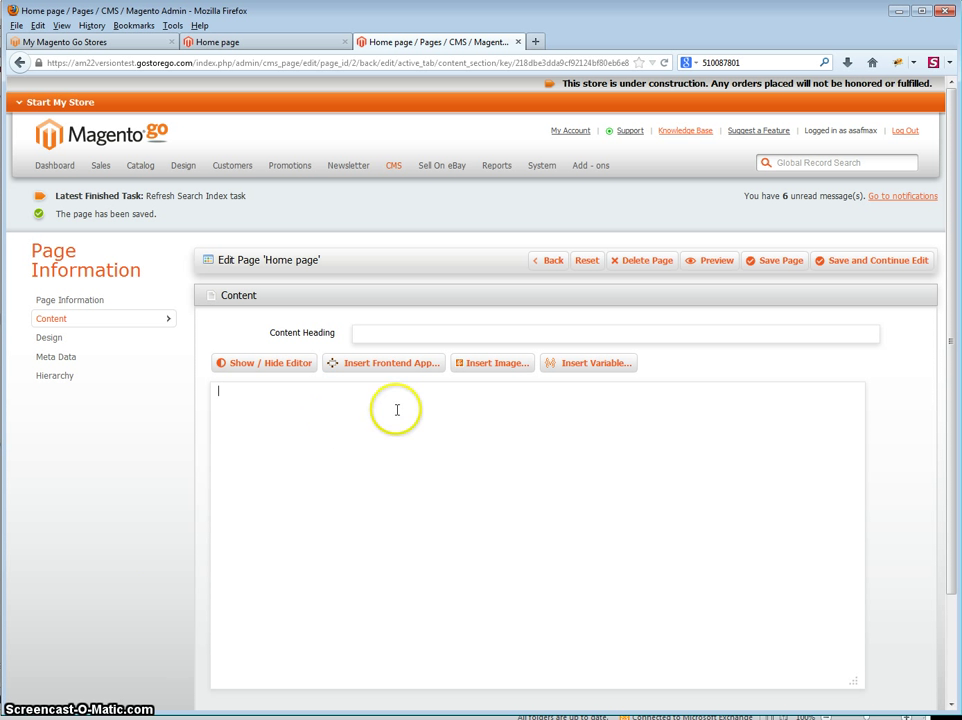
# - Insert a Catalog New Products List widget (all products, 10 items, grid) and save the Home page
pyautogui.click(590, 364)
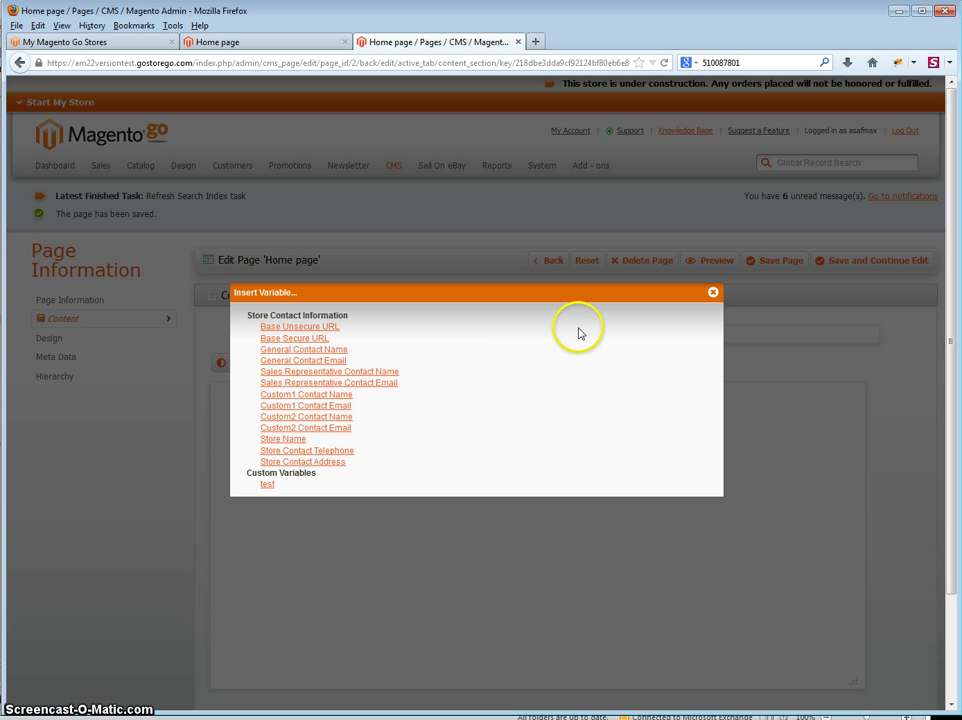
pyautogui.click(712, 296)
pyautogui.click(537, 440)
pyautogui.click(362, 366)
pyautogui.click(337, 227)
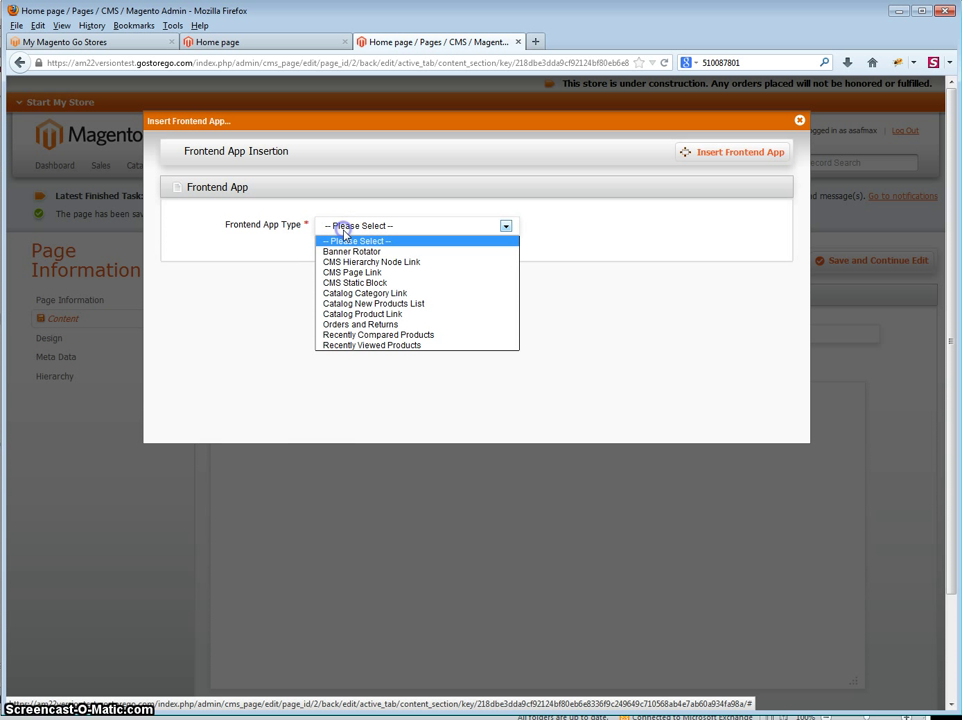
pyautogui.click(383, 309)
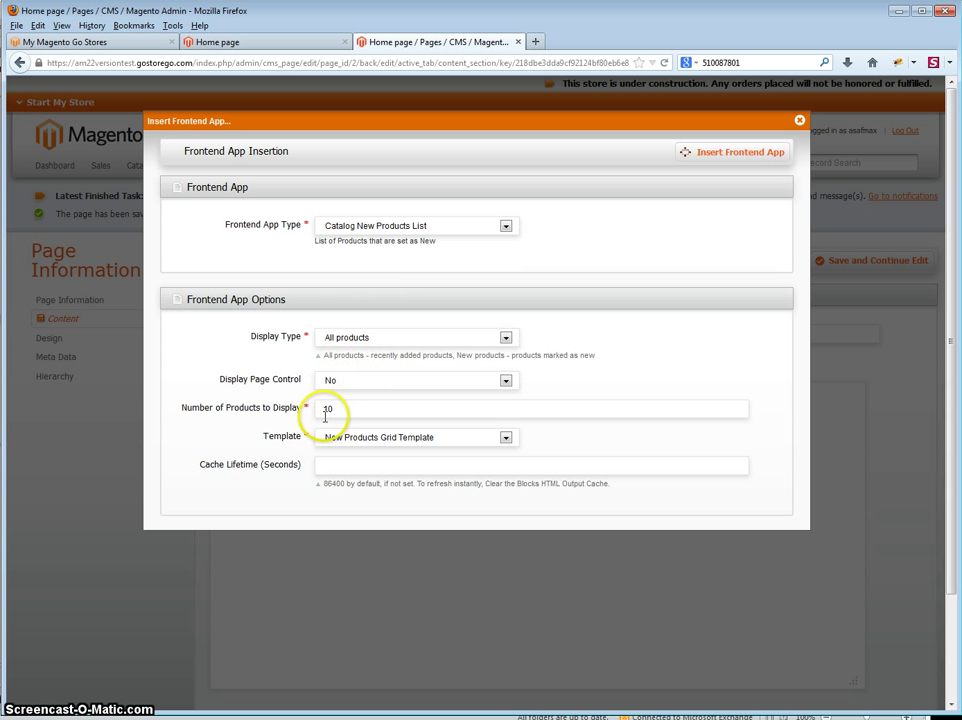
pyautogui.click(752, 160)
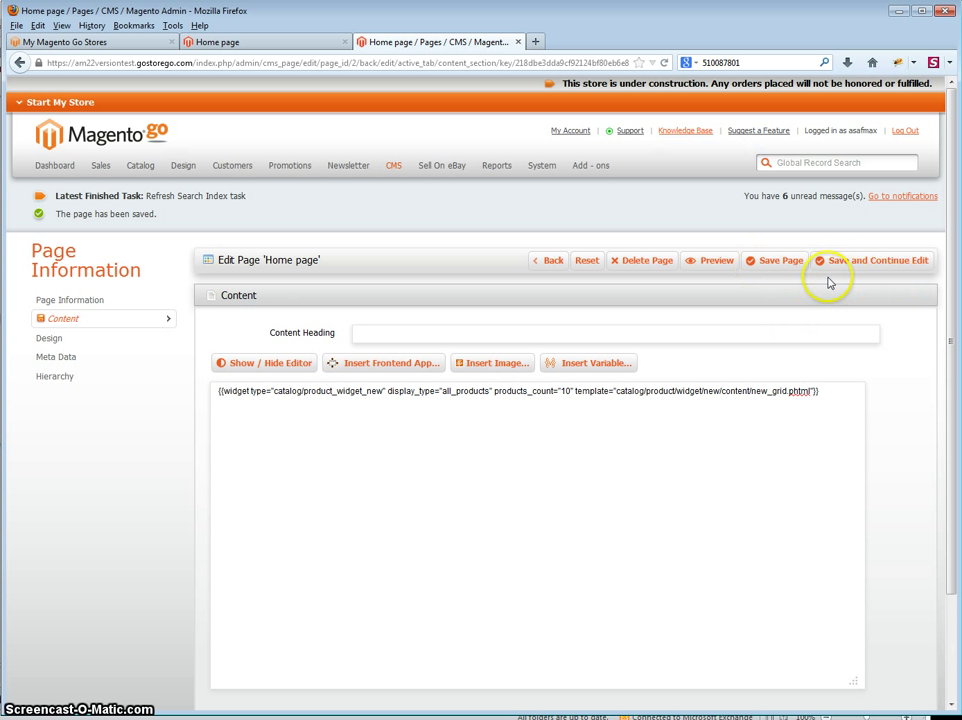
pyautogui.click(835, 262)
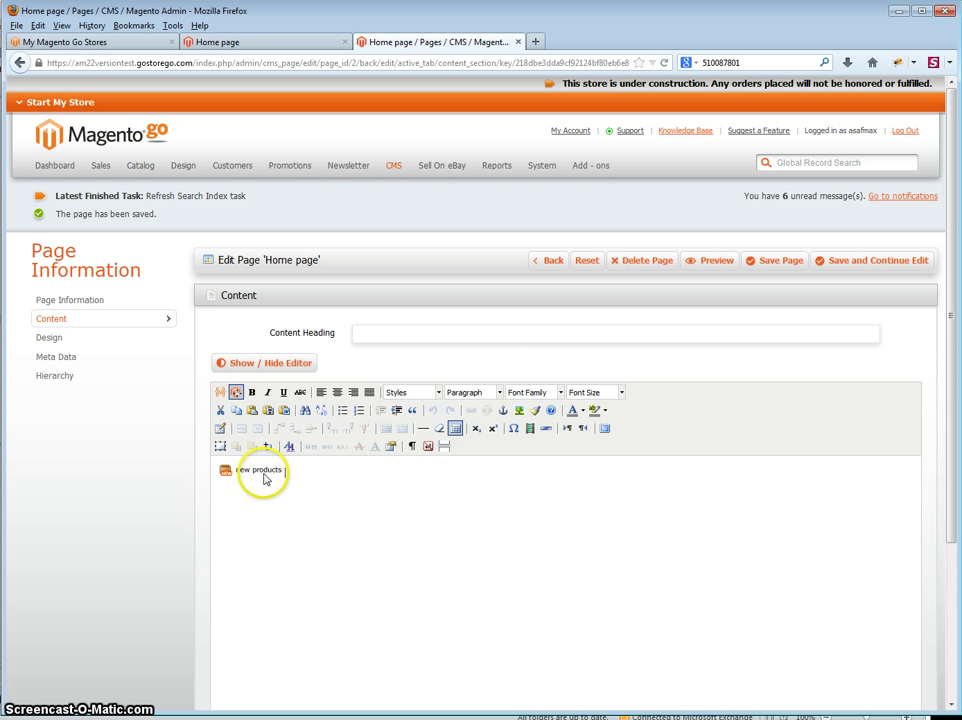
# - Enable Display Page Control on the New Products widget with 5 per page and 15 products
pyautogui.click(229, 472)
pyautogui.click(239, 522)
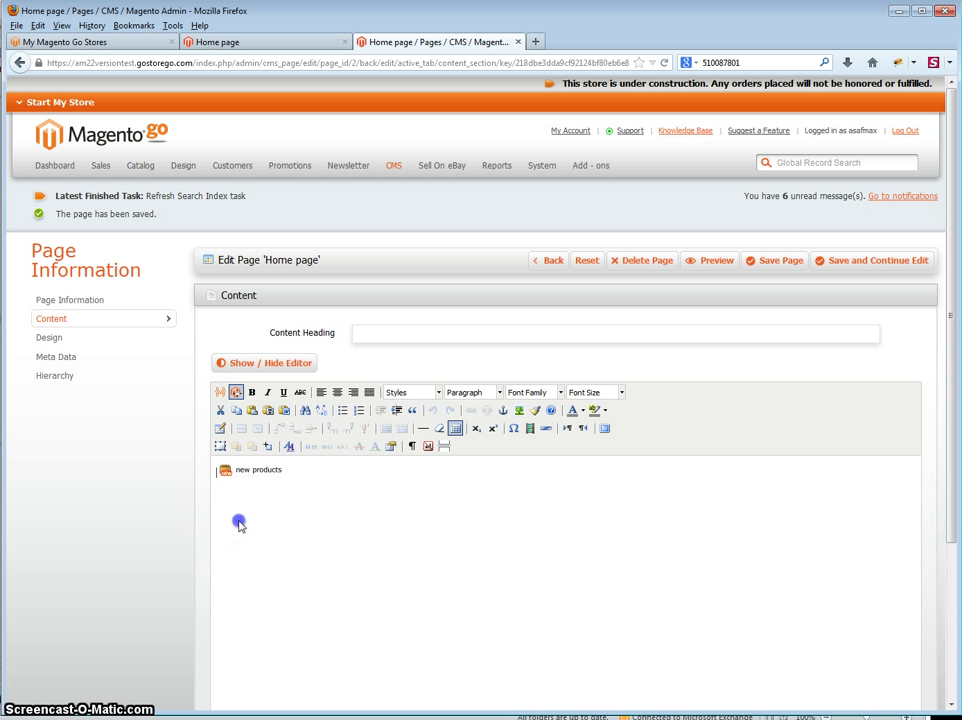
pyautogui.click(266, 476)
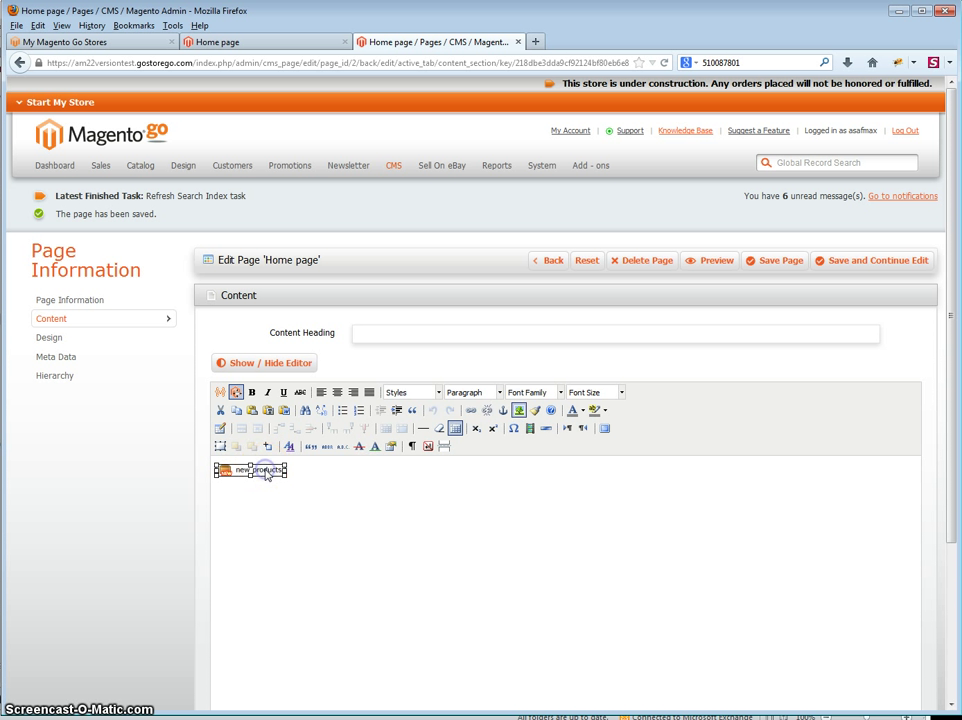
pyautogui.doubleClick(259, 476)
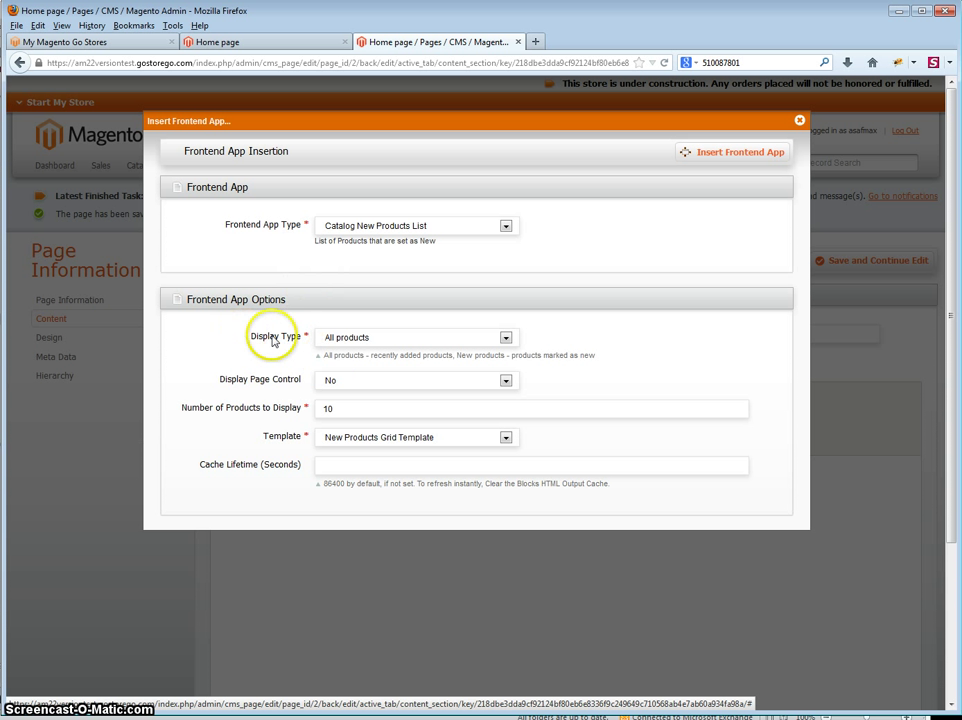
pyautogui.click(358, 383)
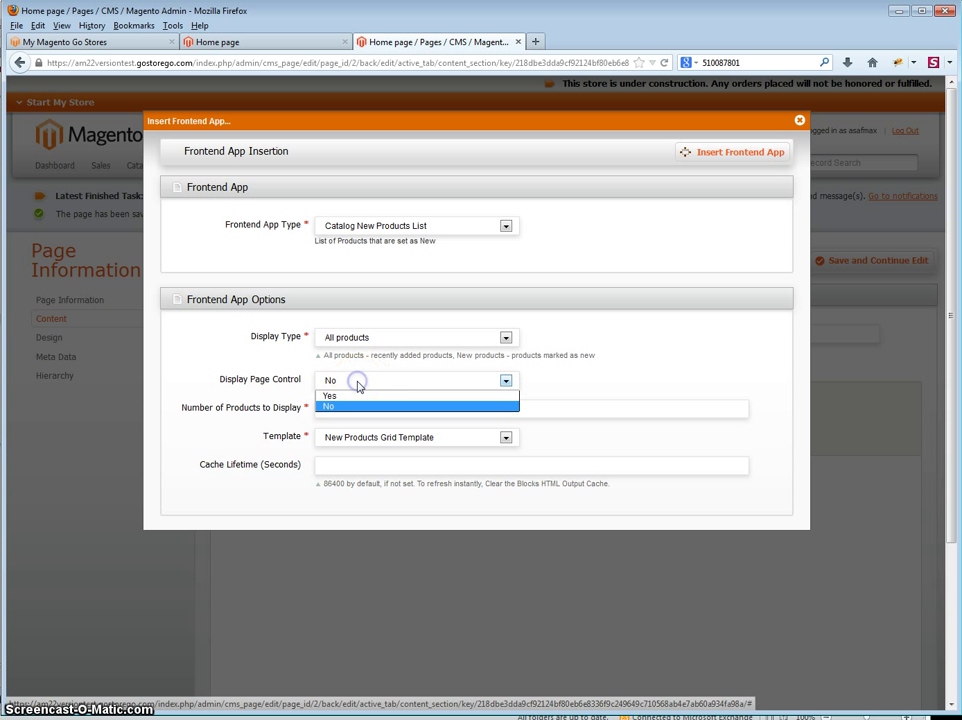
pyautogui.click(360, 405)
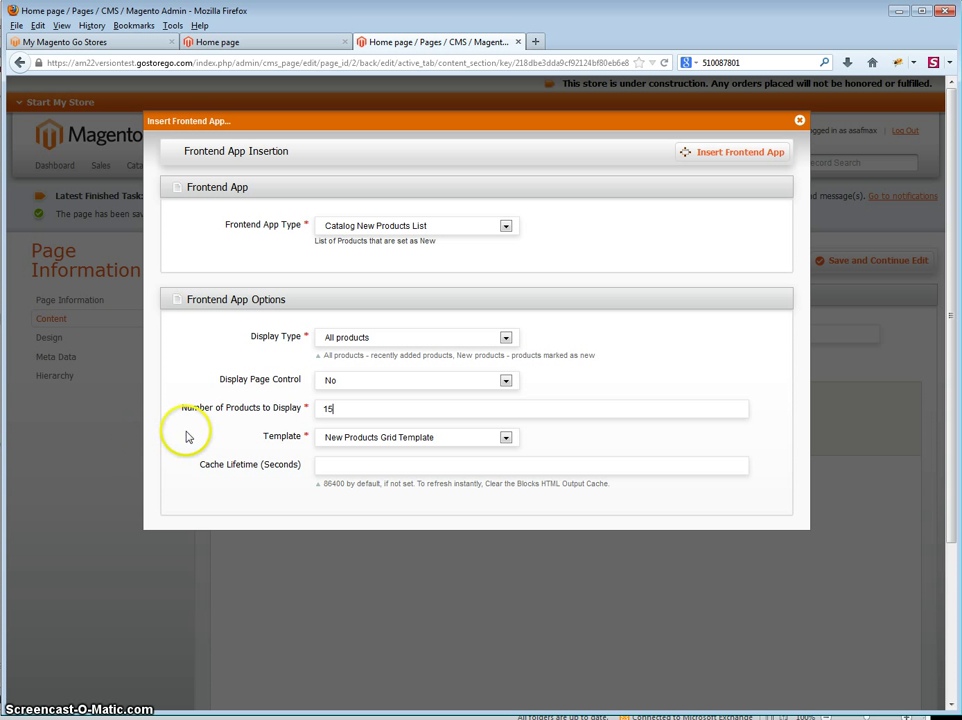
pyautogui.click(352, 381)
pyautogui.click(357, 396)
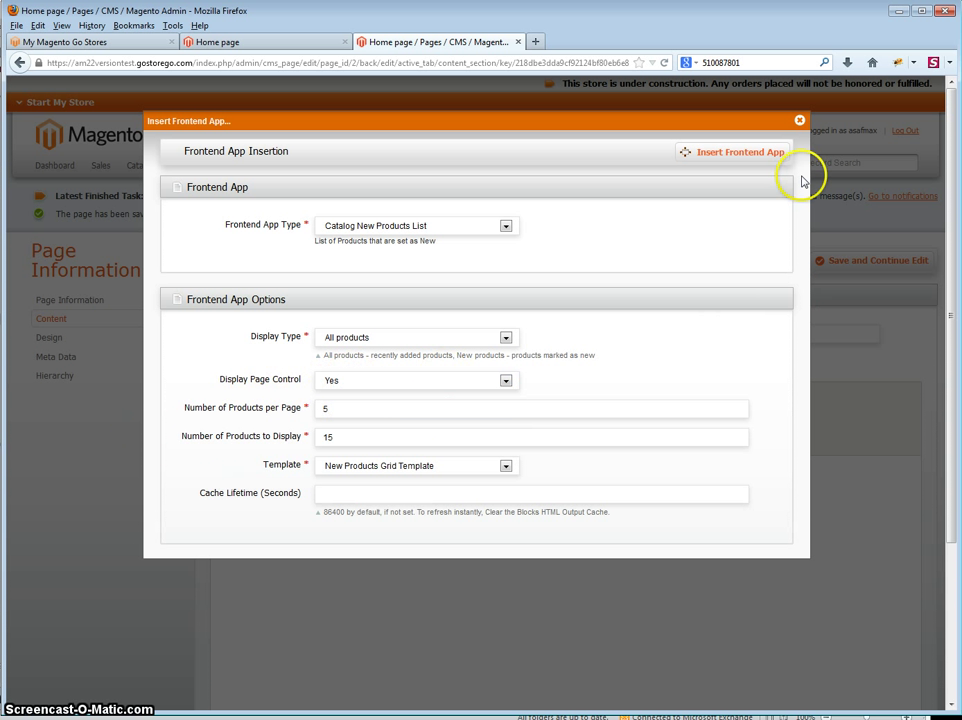
# - Apply the widget changes, save the Home page, and reload the storefront home page
pyautogui.click(730, 156)
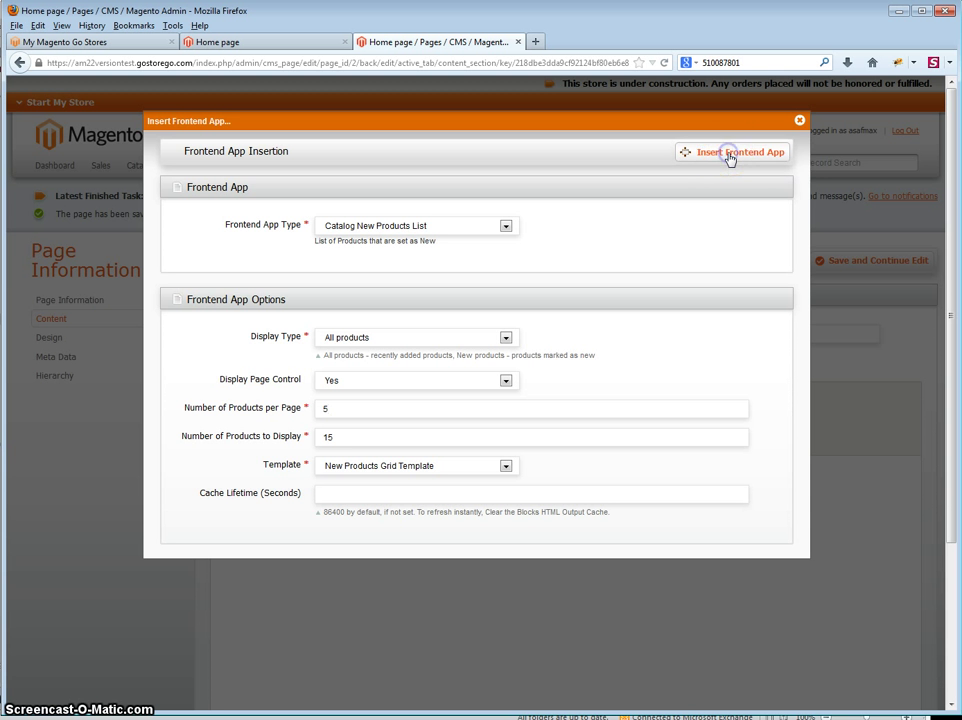
pyautogui.click(834, 265)
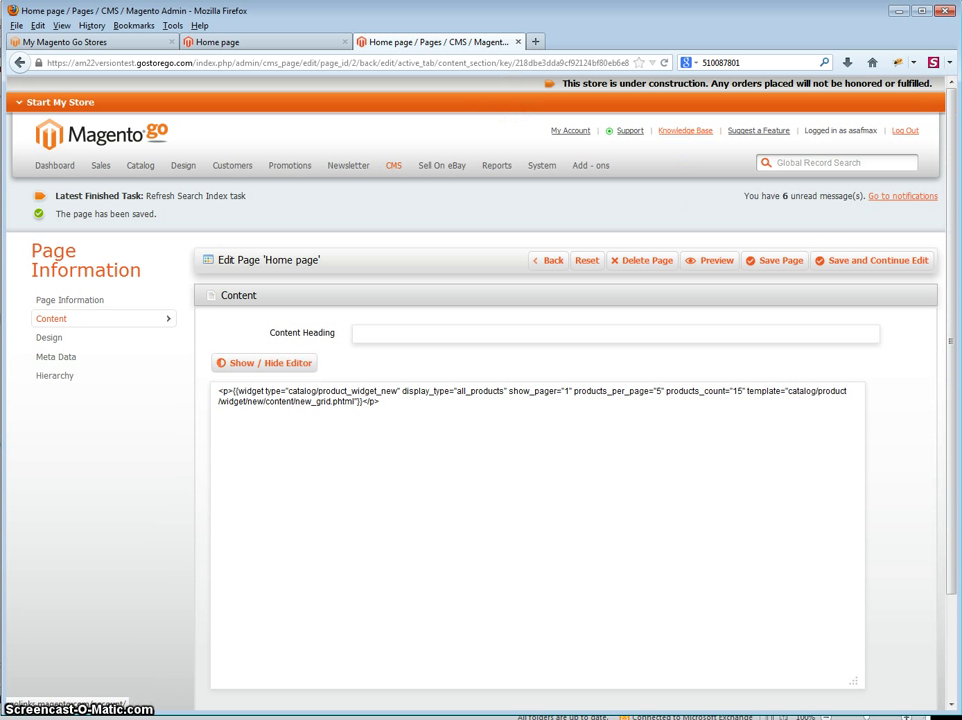
pyautogui.click(268, 45)
pyautogui.click(666, 66)
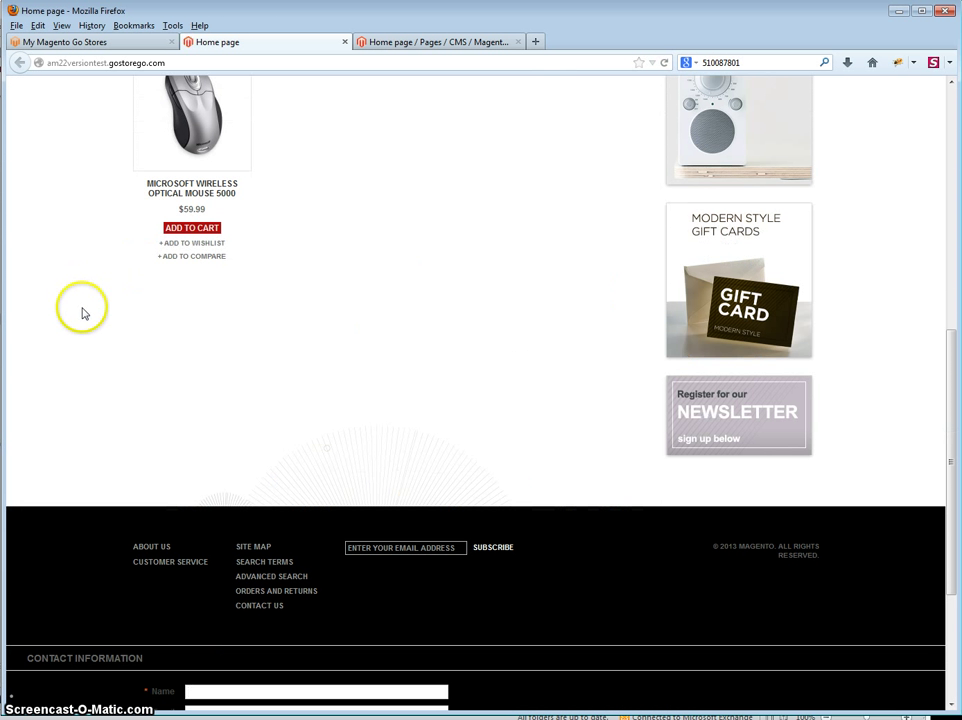
# - Scroll to the New Products pager and go to page 2, showing items 6–10 of 15
pyautogui.middleClick(82, 307)
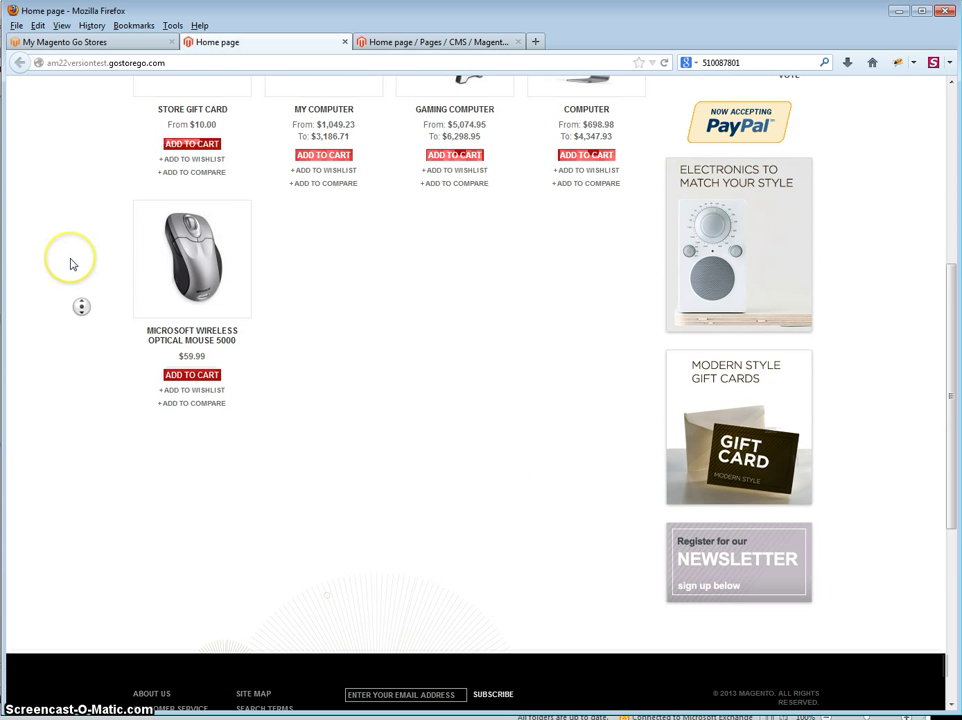
pyautogui.click(71, 262)
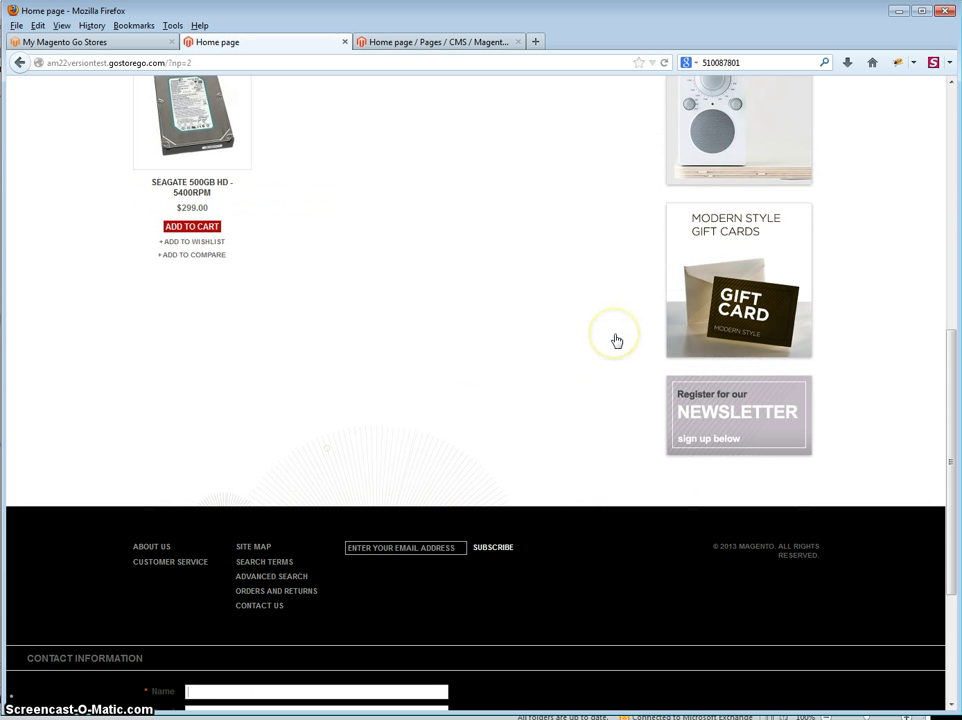
pyautogui.middleClick(573, 316)
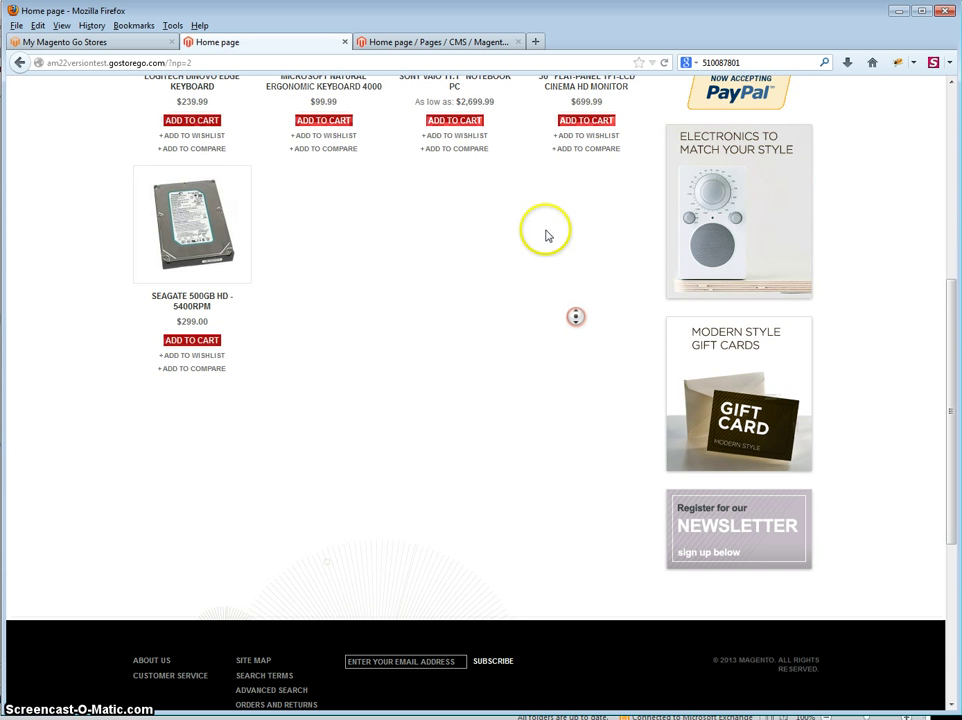
pyautogui.click(590, 303)
pyautogui.middleClick(408, 615)
pyautogui.click(420, 647)
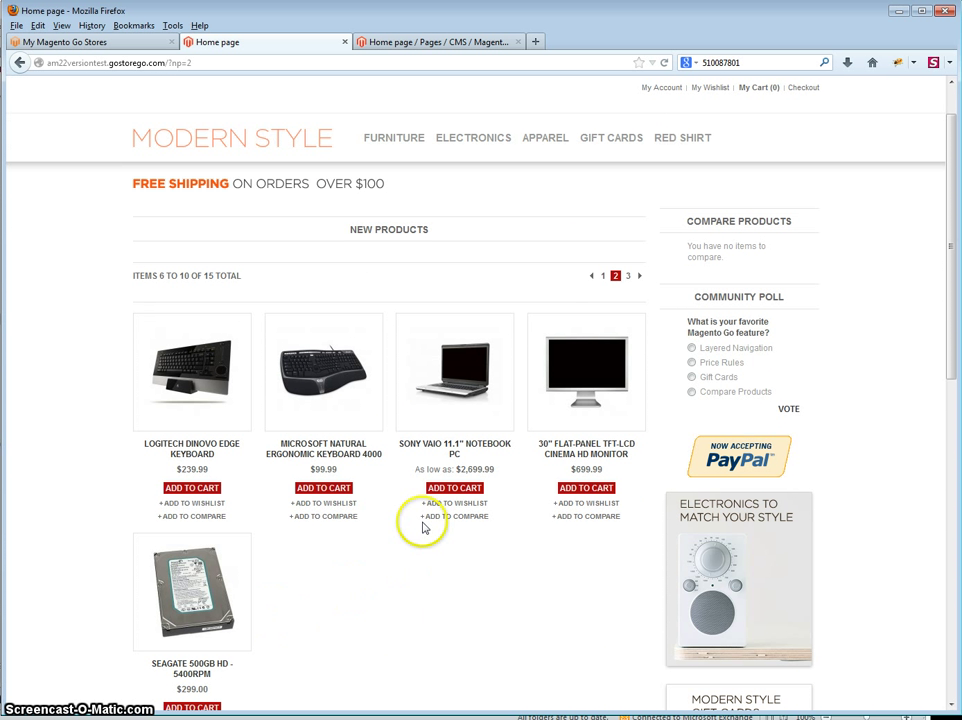